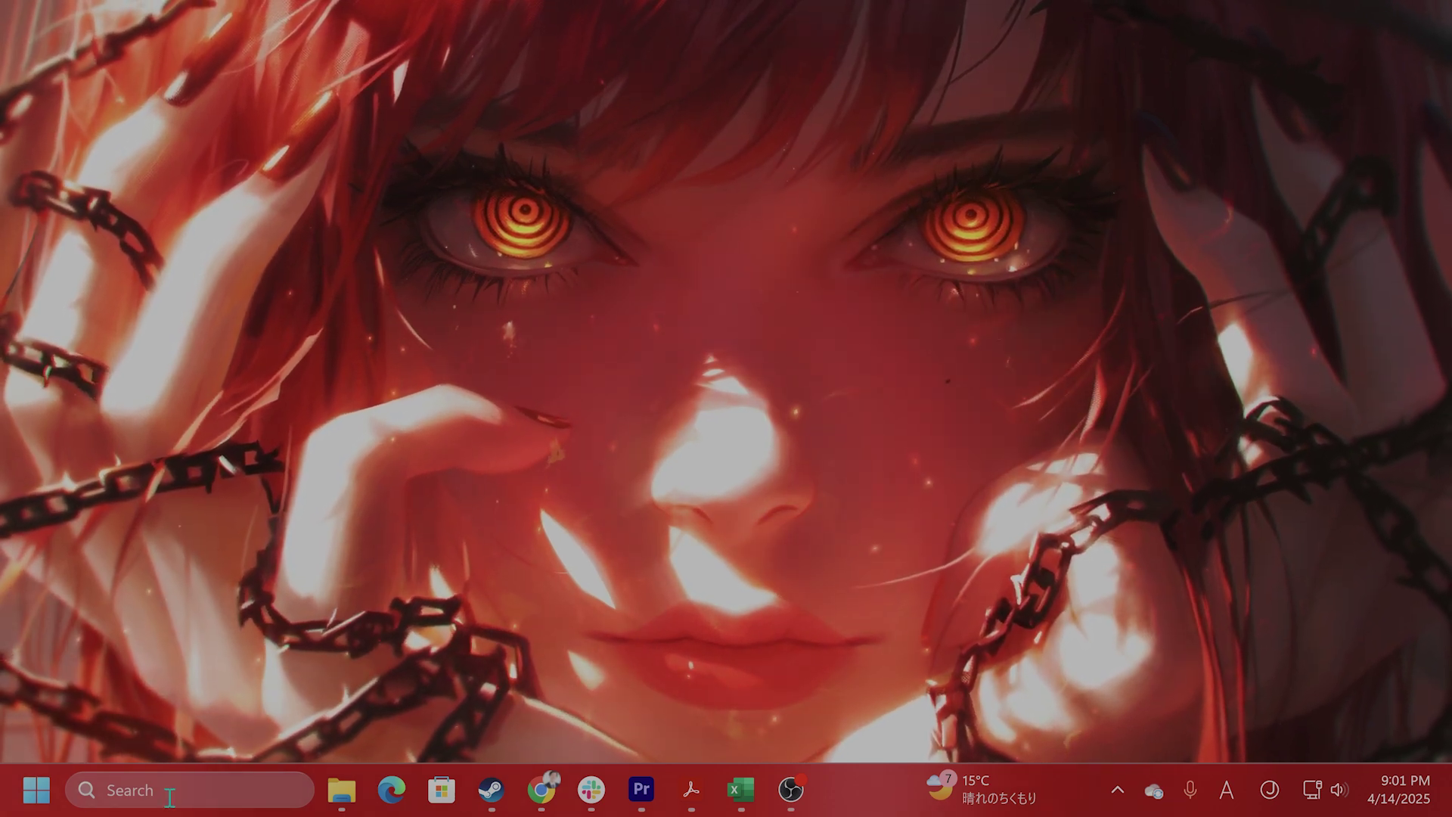
Search 'cmd' and launch Command Prompt with Run as administrator
left_click(169, 793)
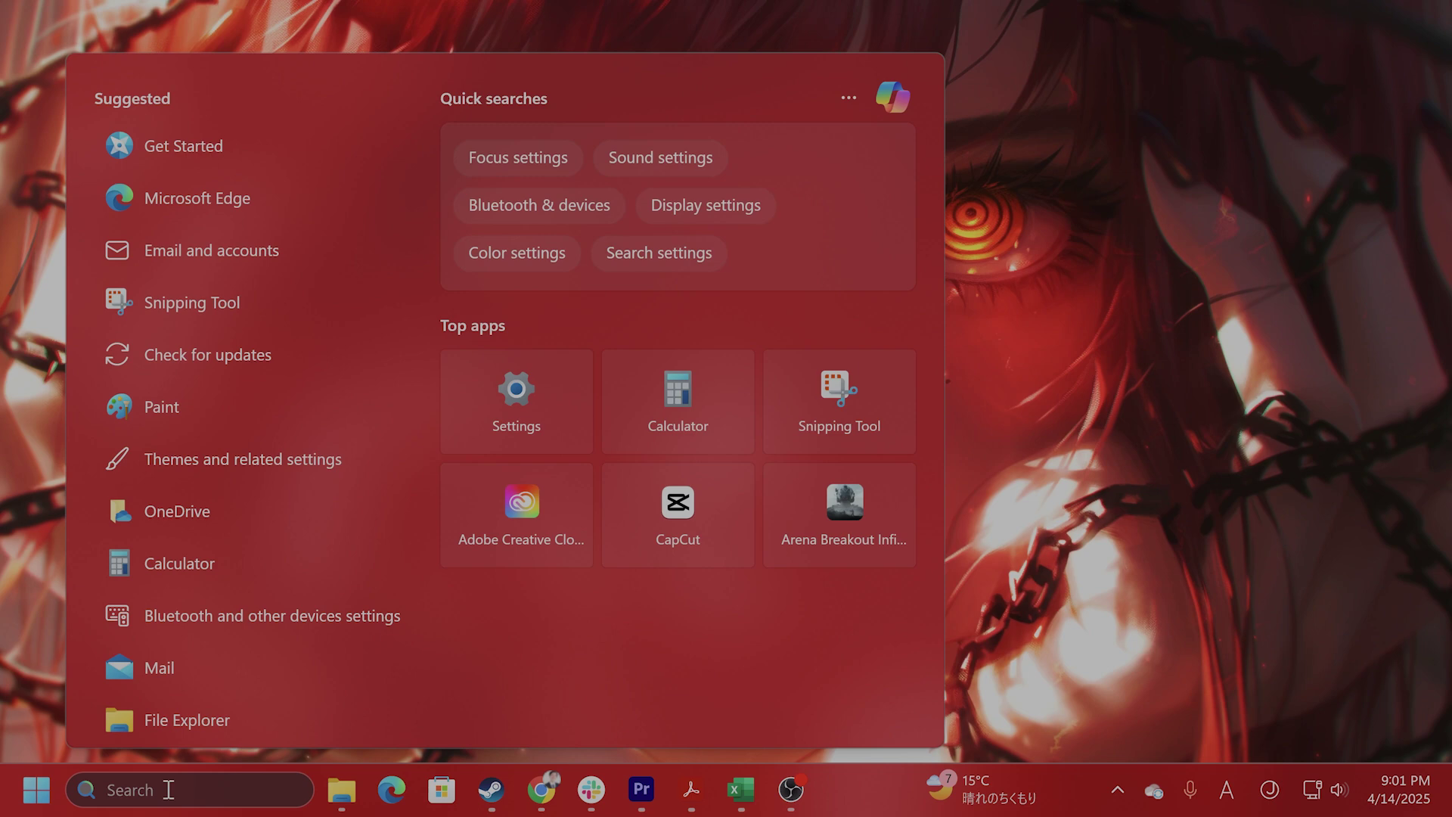
type("cmd")
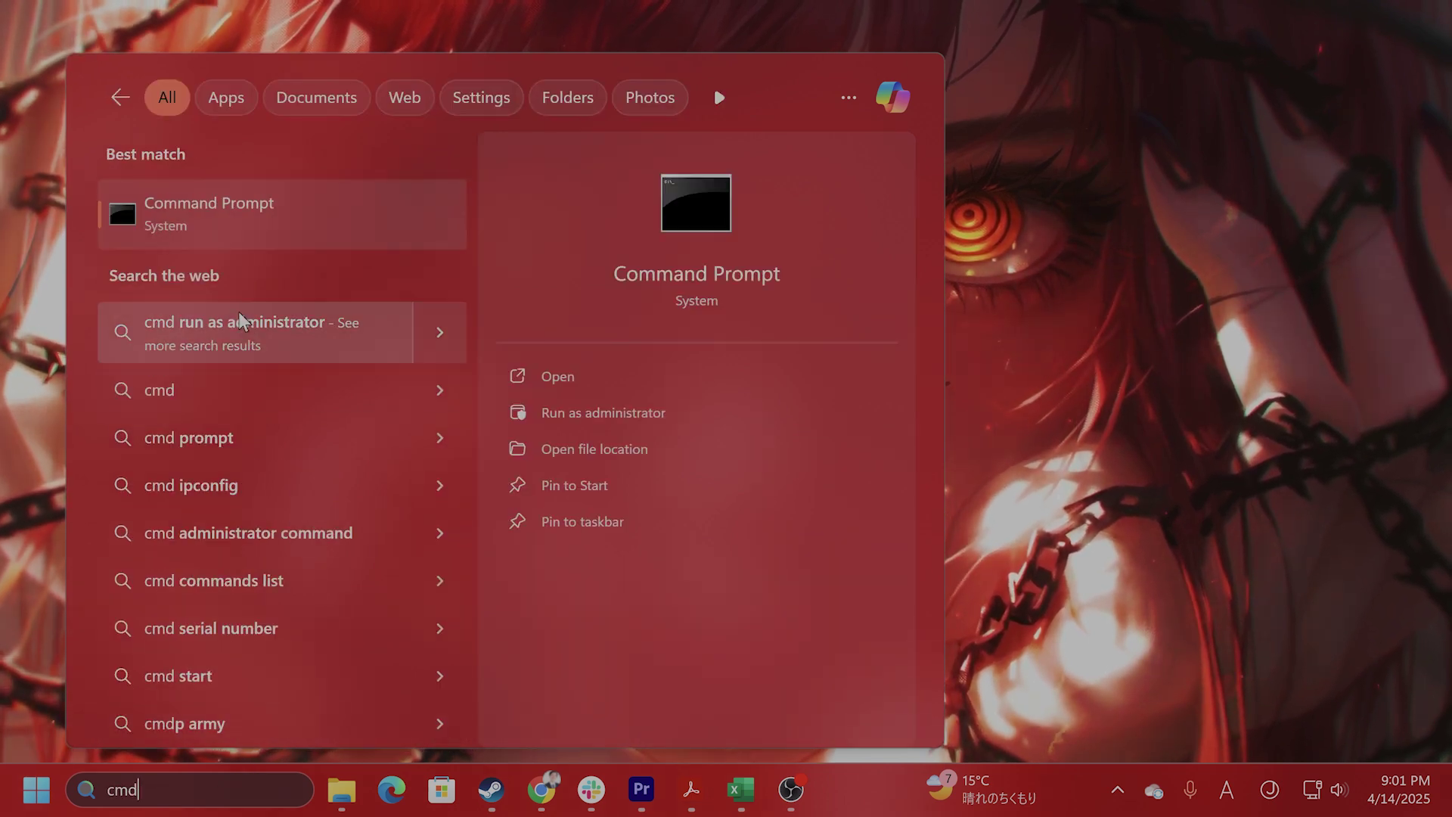
right_click(292, 221)
left_click(333, 242)
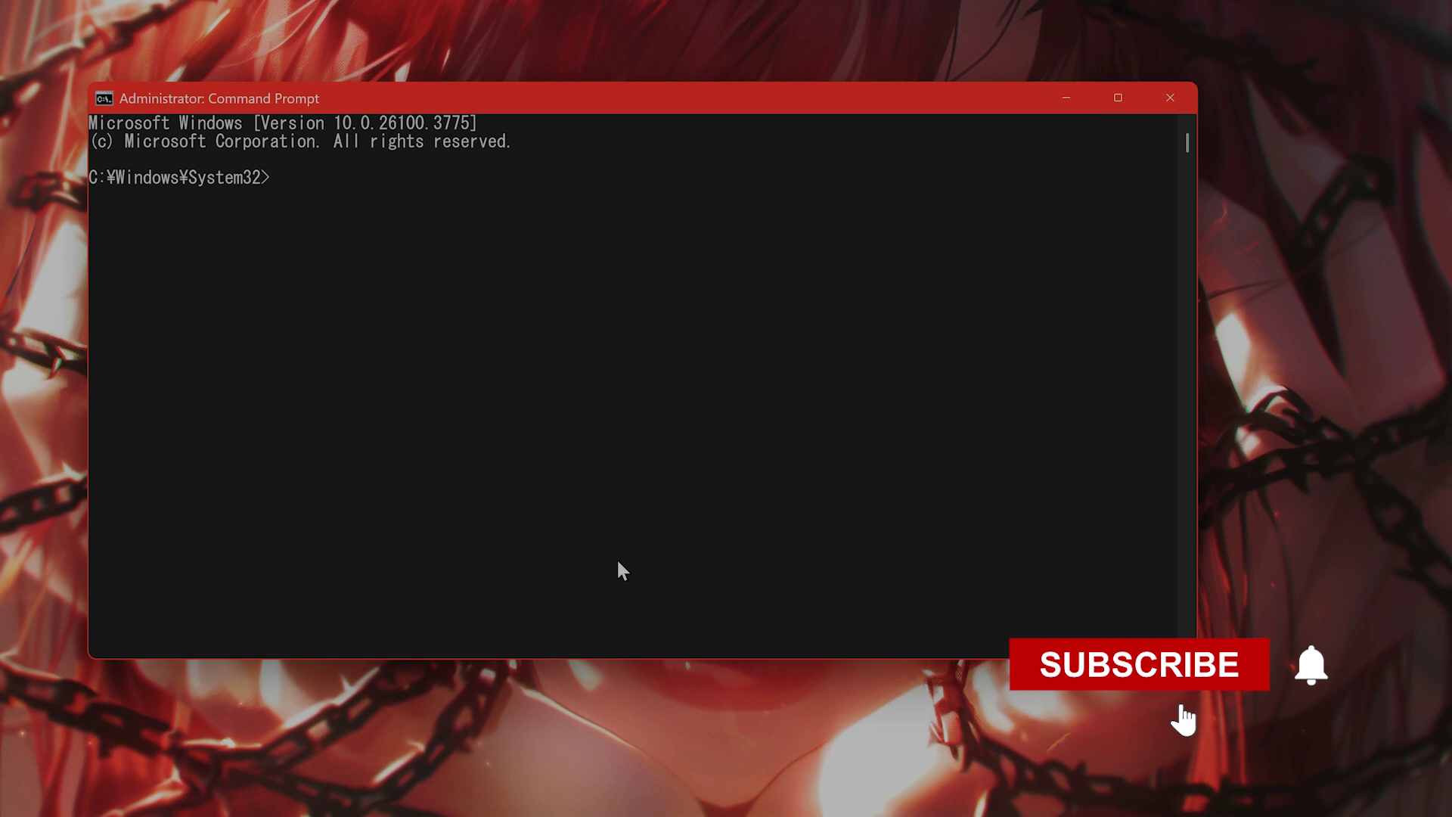
Enter 'run wmic path softwarelicensingservice get OA3xOriginalProductKey' at the prompt without running it
type("w")
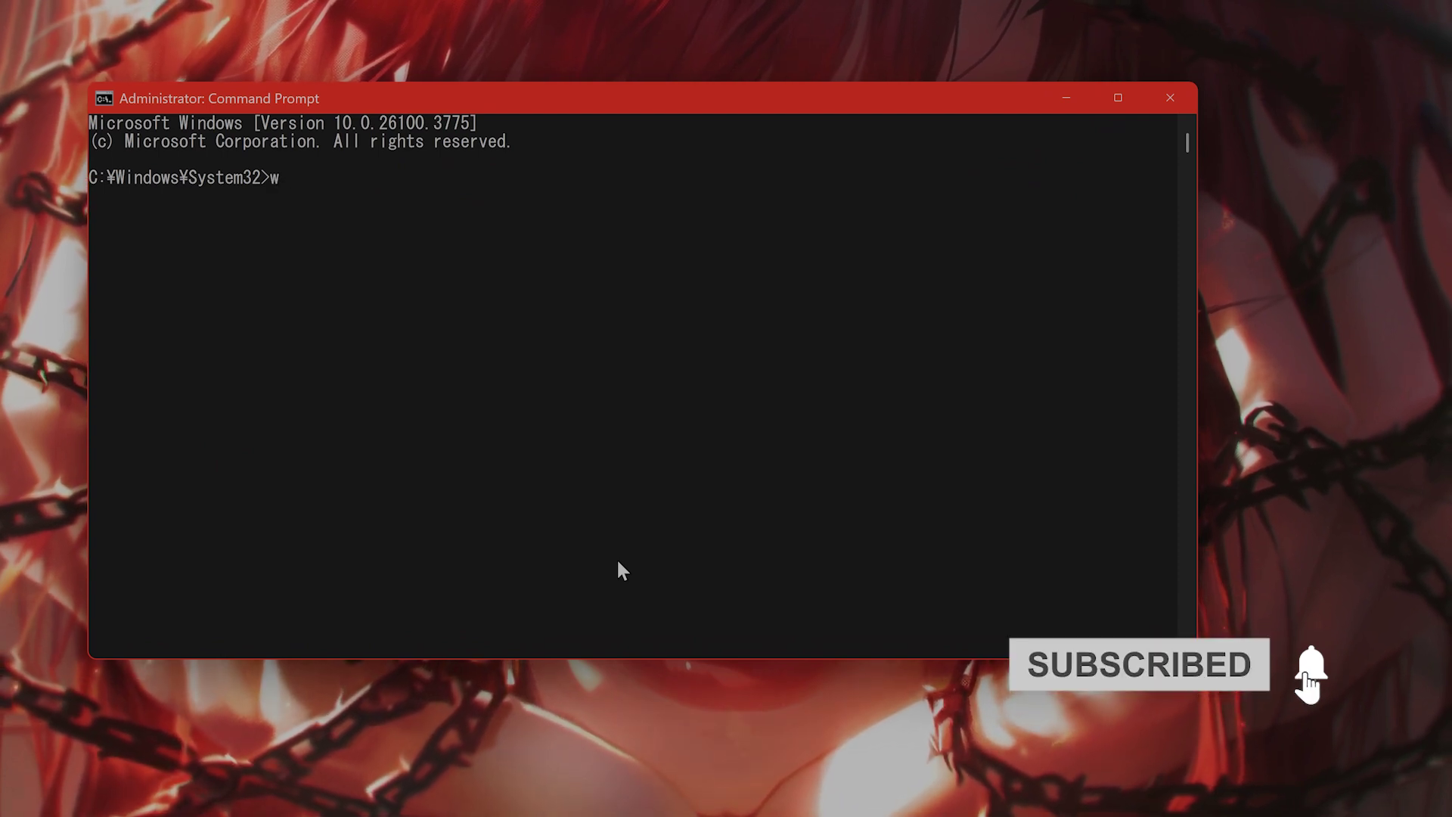
type("r")
key("BackSpace")
key("BackSpace")
type("run")
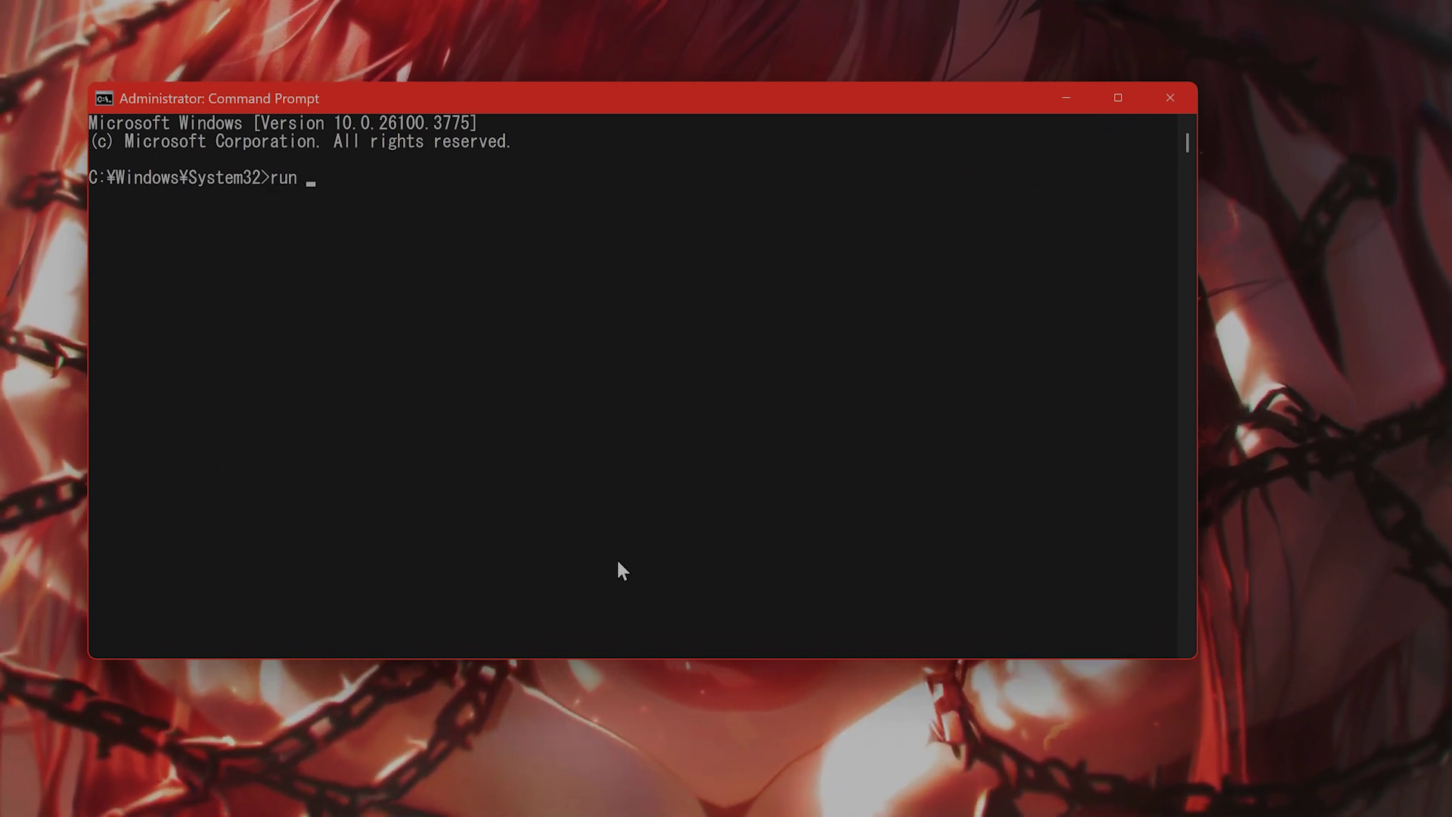
type(" wmic path sof")
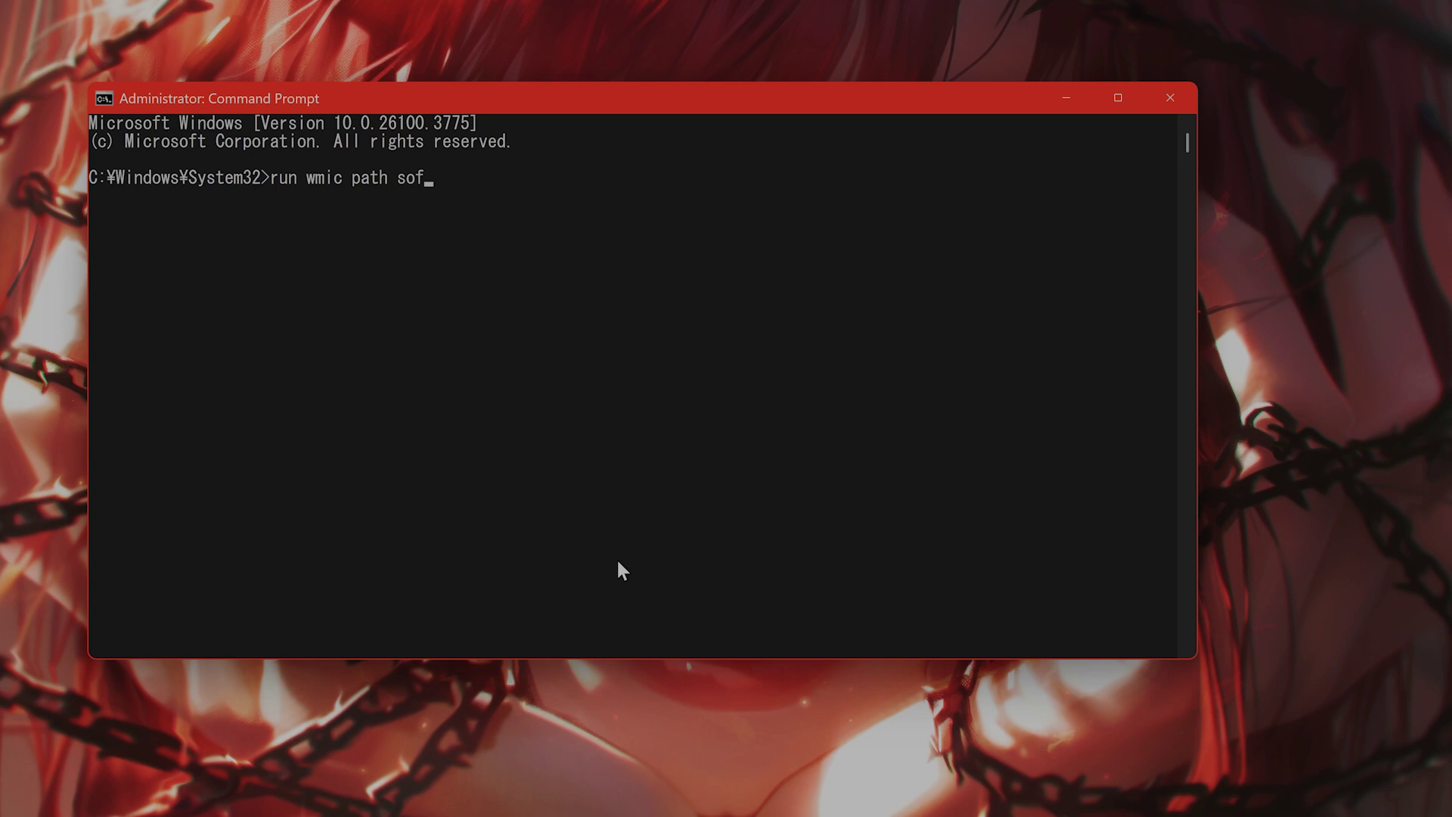
type("twarelicen")
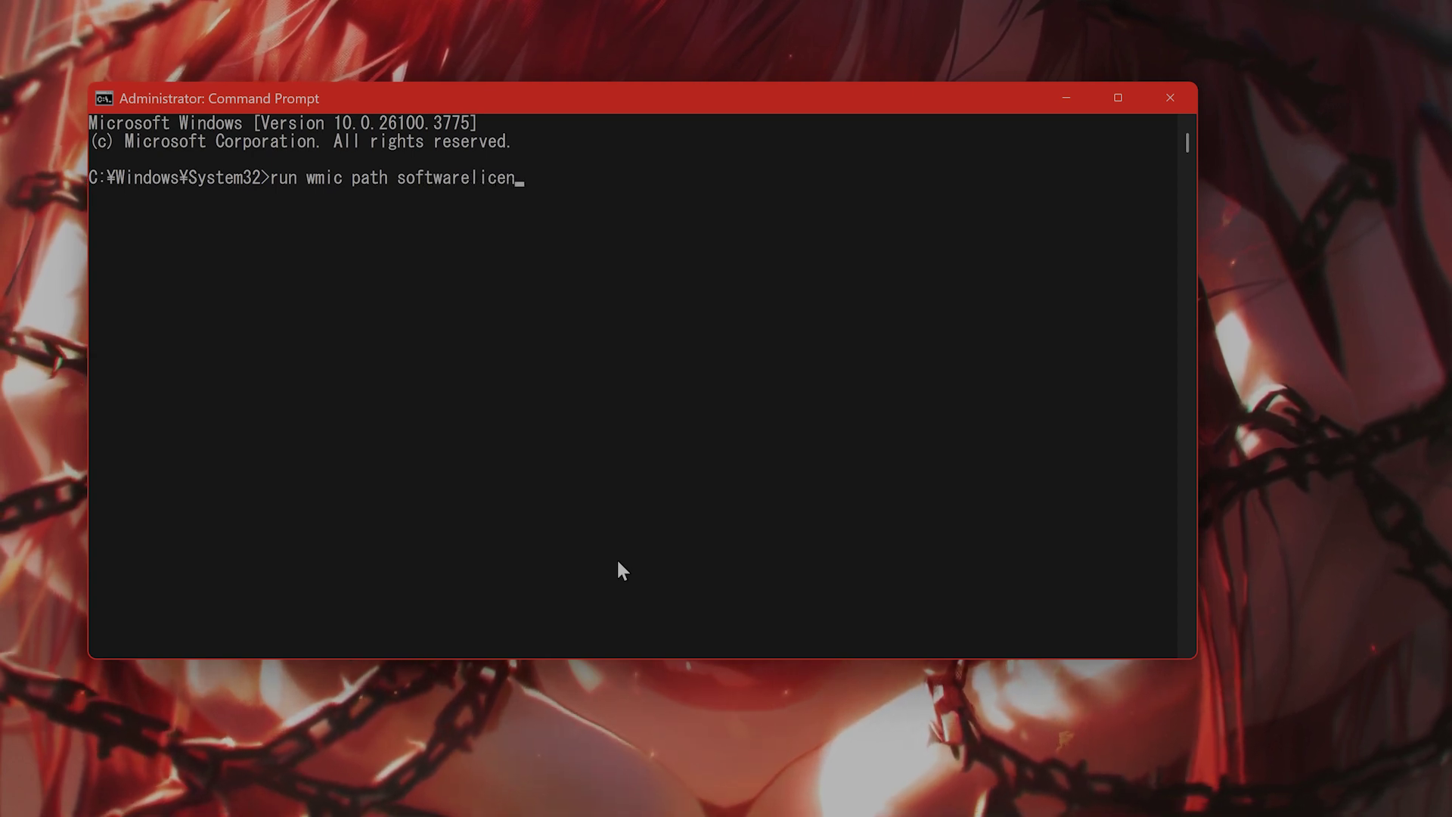
type("singservice")
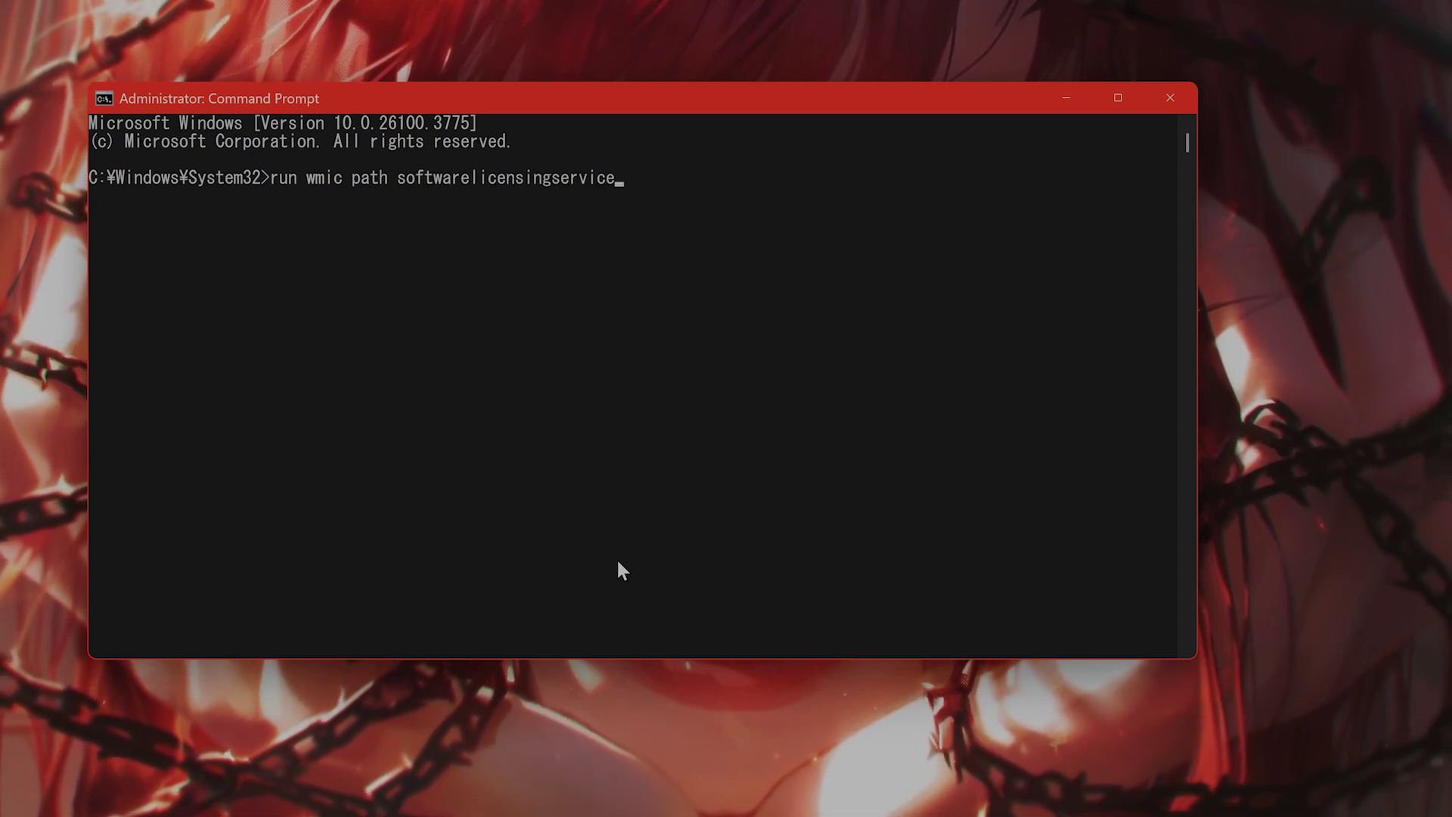
type(" get OA3xOrigina")
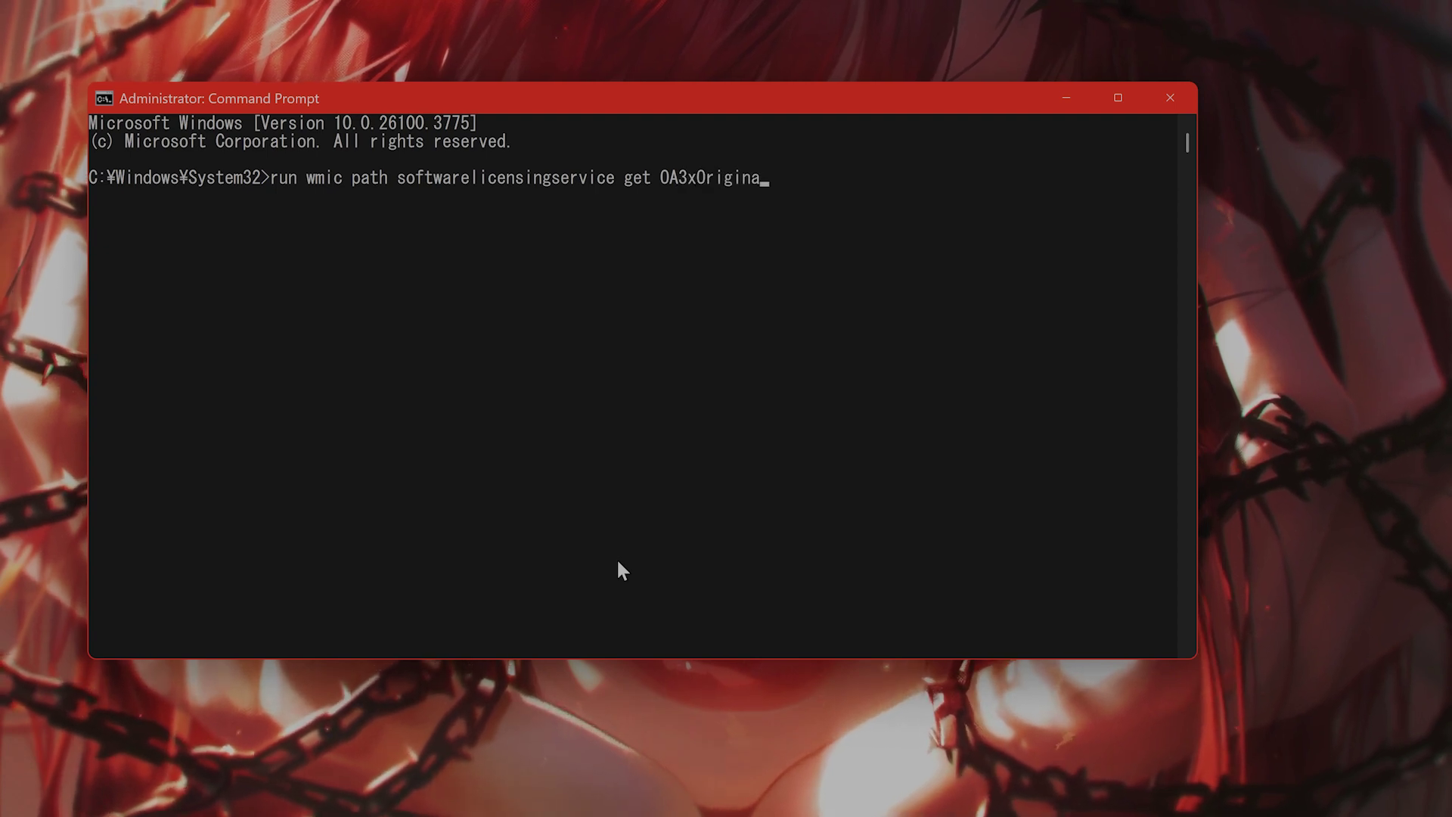
type("lProductKey")
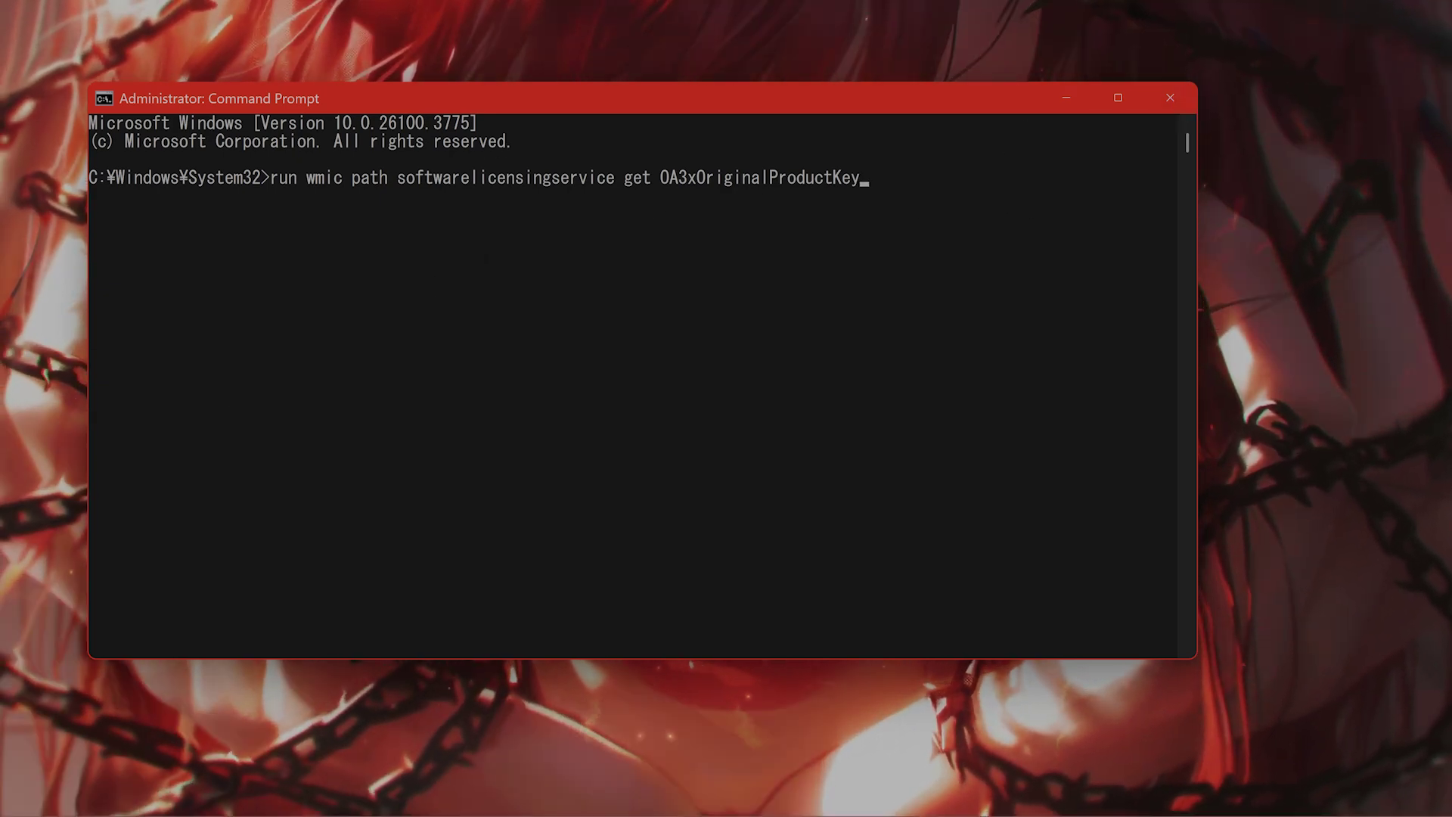
Open Settings from a 'set' search and go to the System page
left_click(155, 803)
type("set")
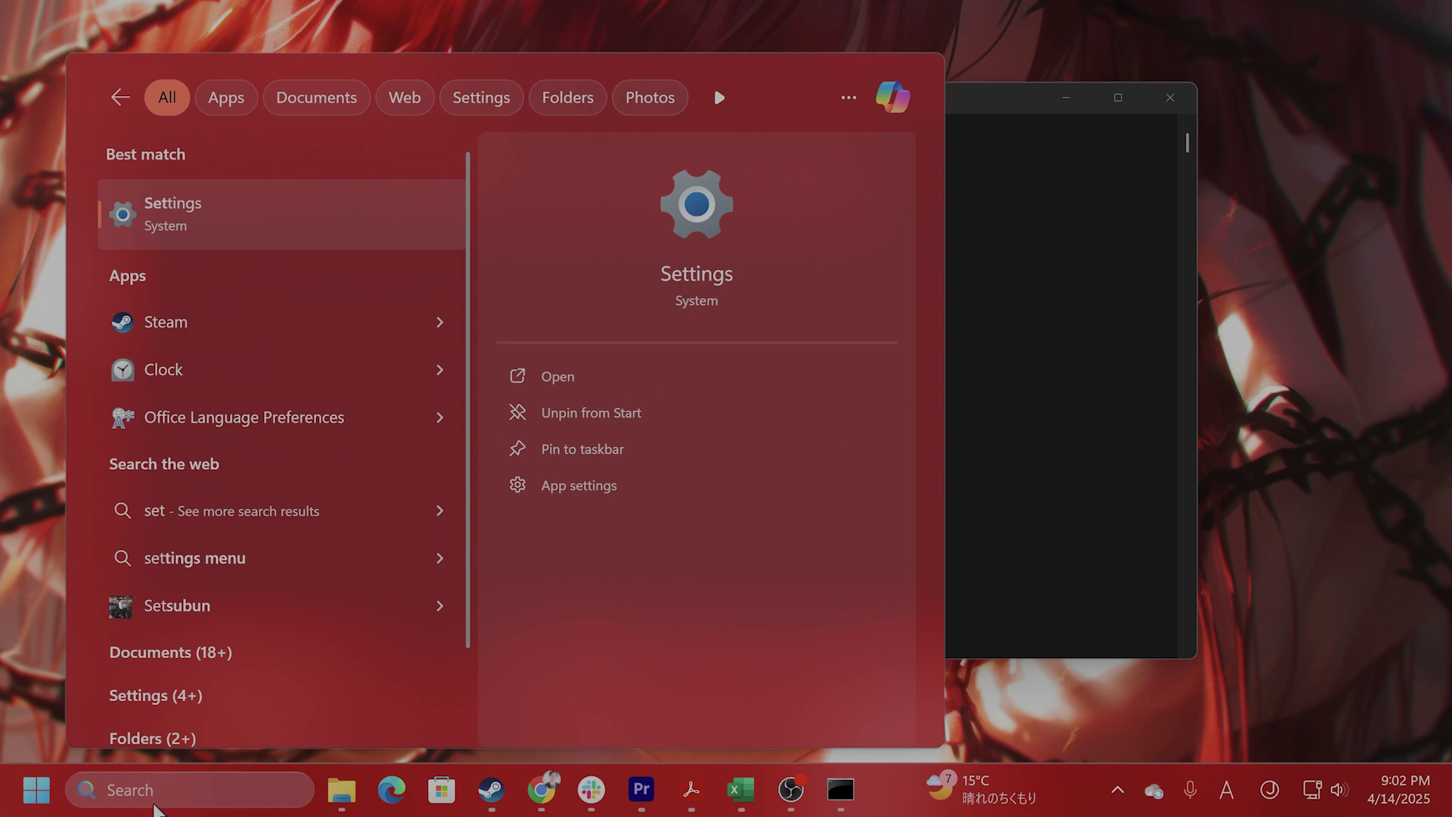
key("Return")
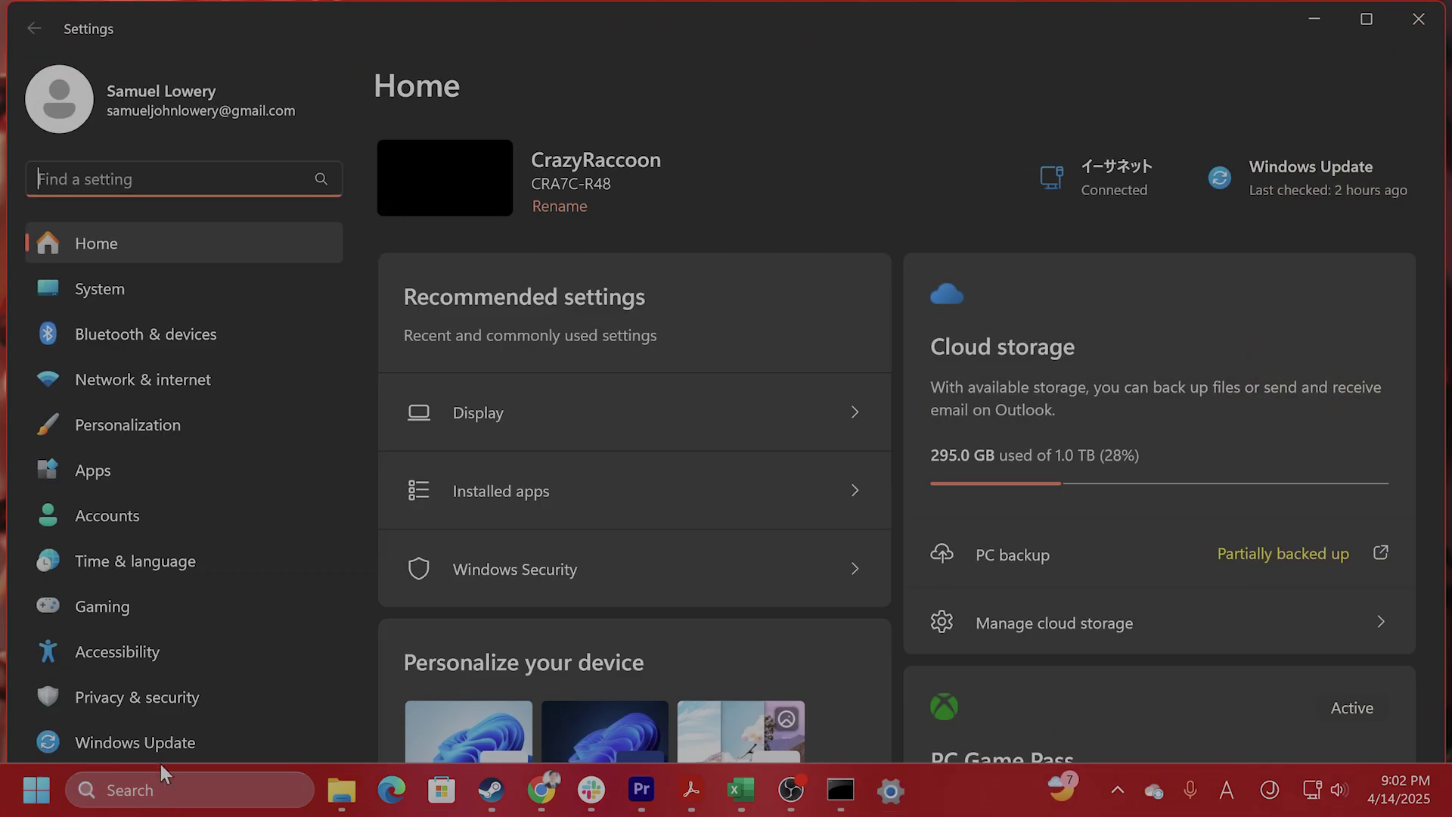
left_click(220, 292)
scroll(699, 348, "down", 2)
scroll(700, 348, "down", 10)
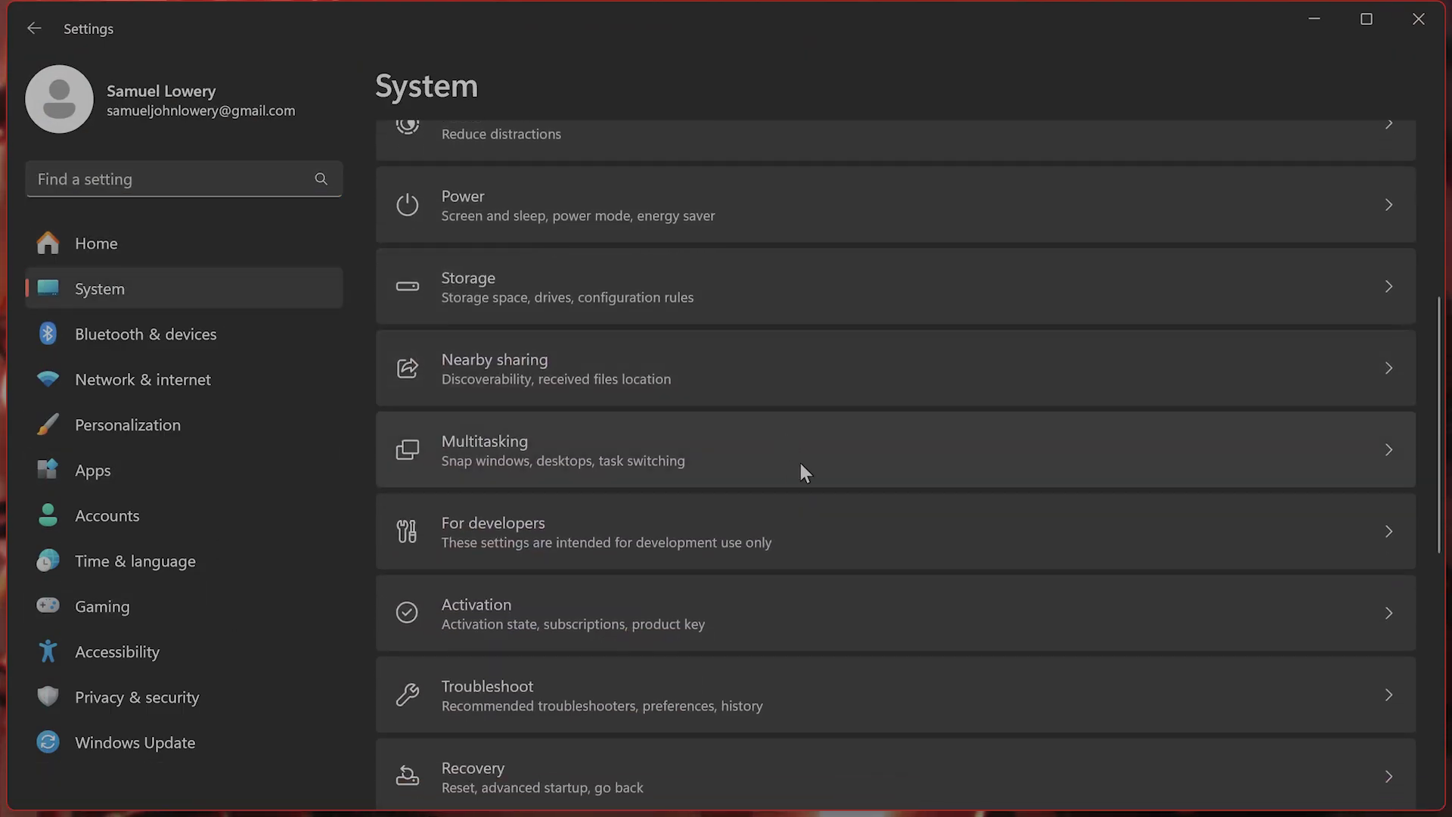
scroll(811, 574, "up", 10)
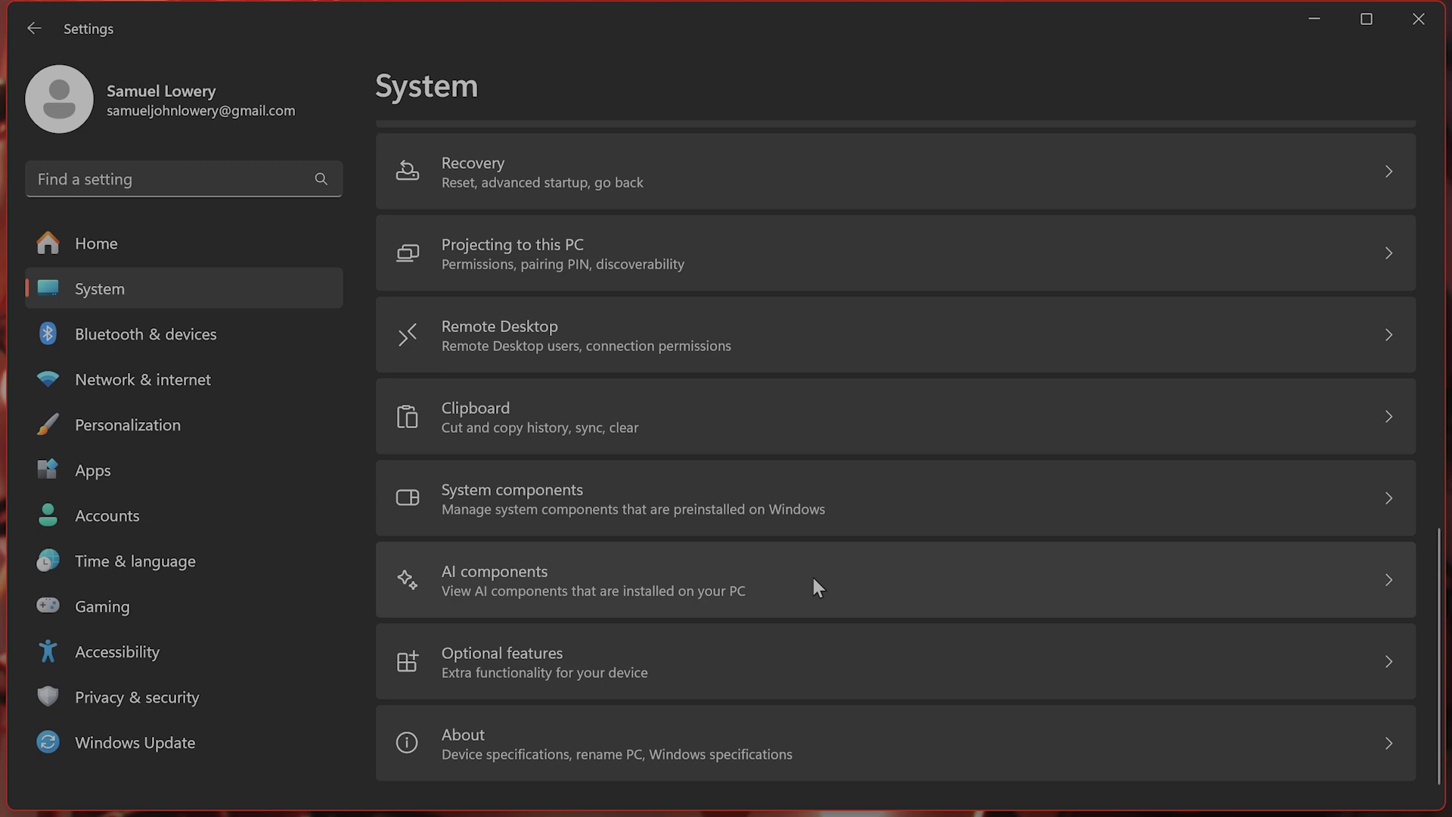
scroll(815, 552, "down", 6)
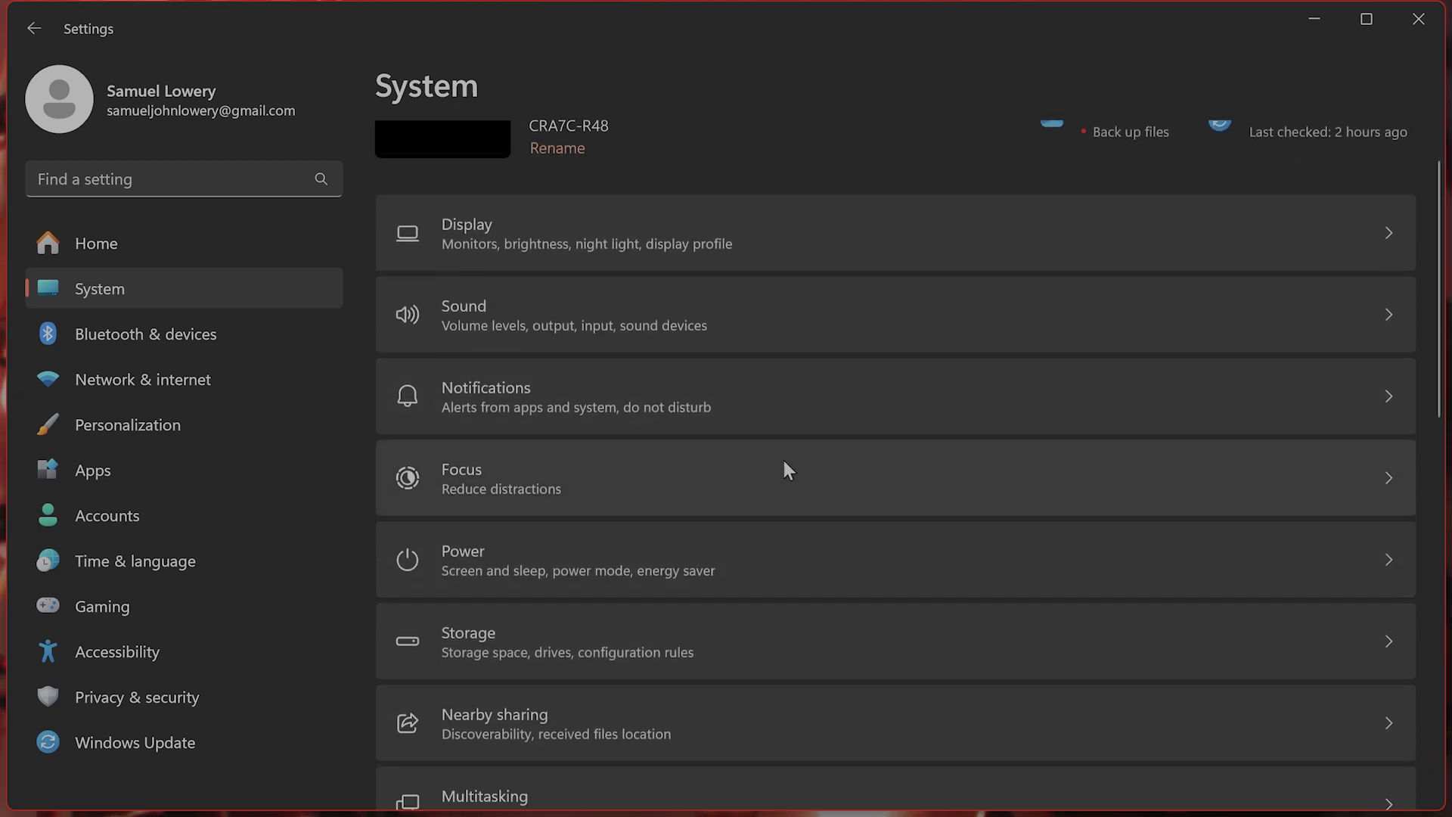
On the Activation page, expand the edition upgrade options, then close Settings
left_click(768, 496)
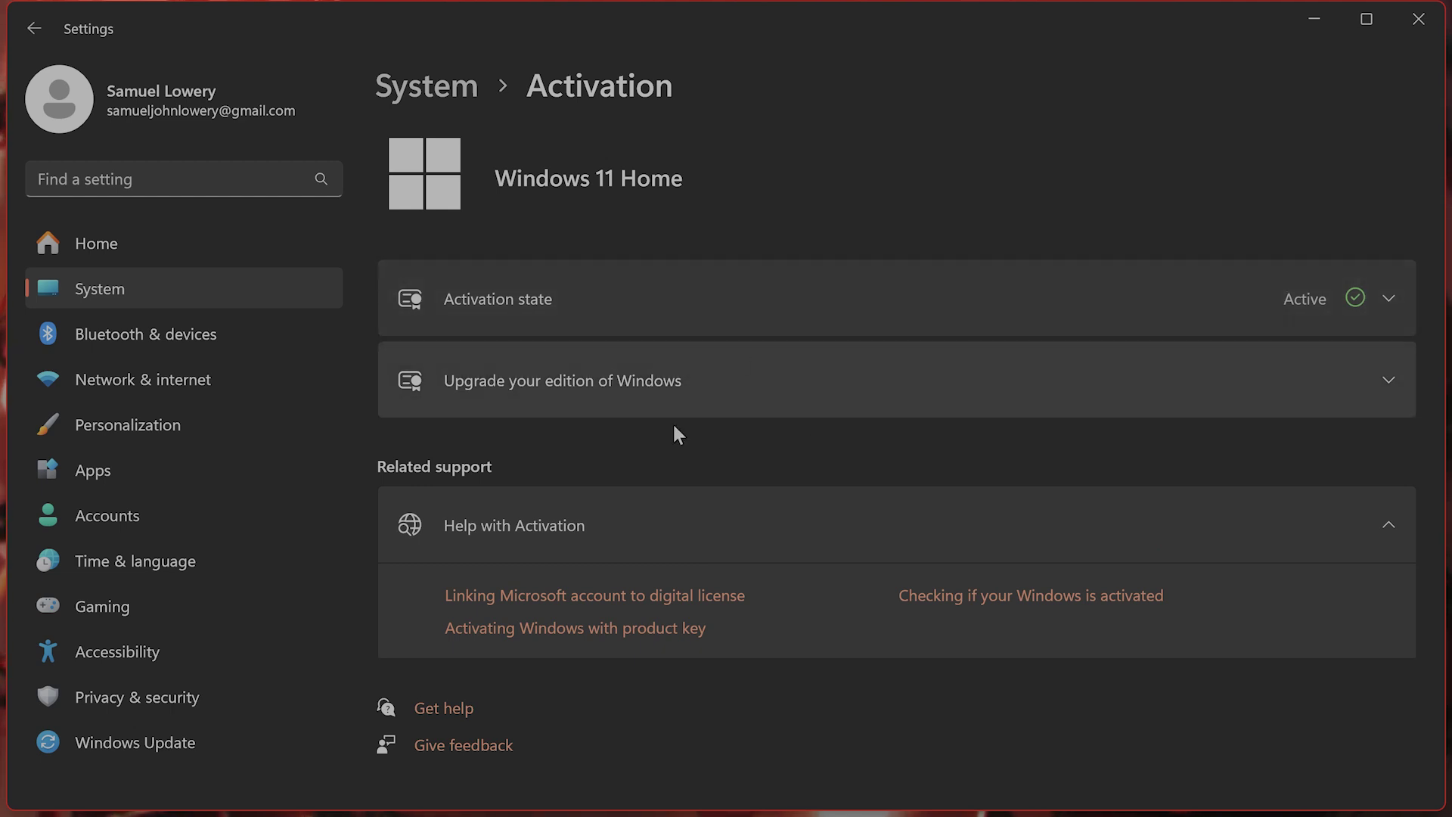
left_click(853, 399)
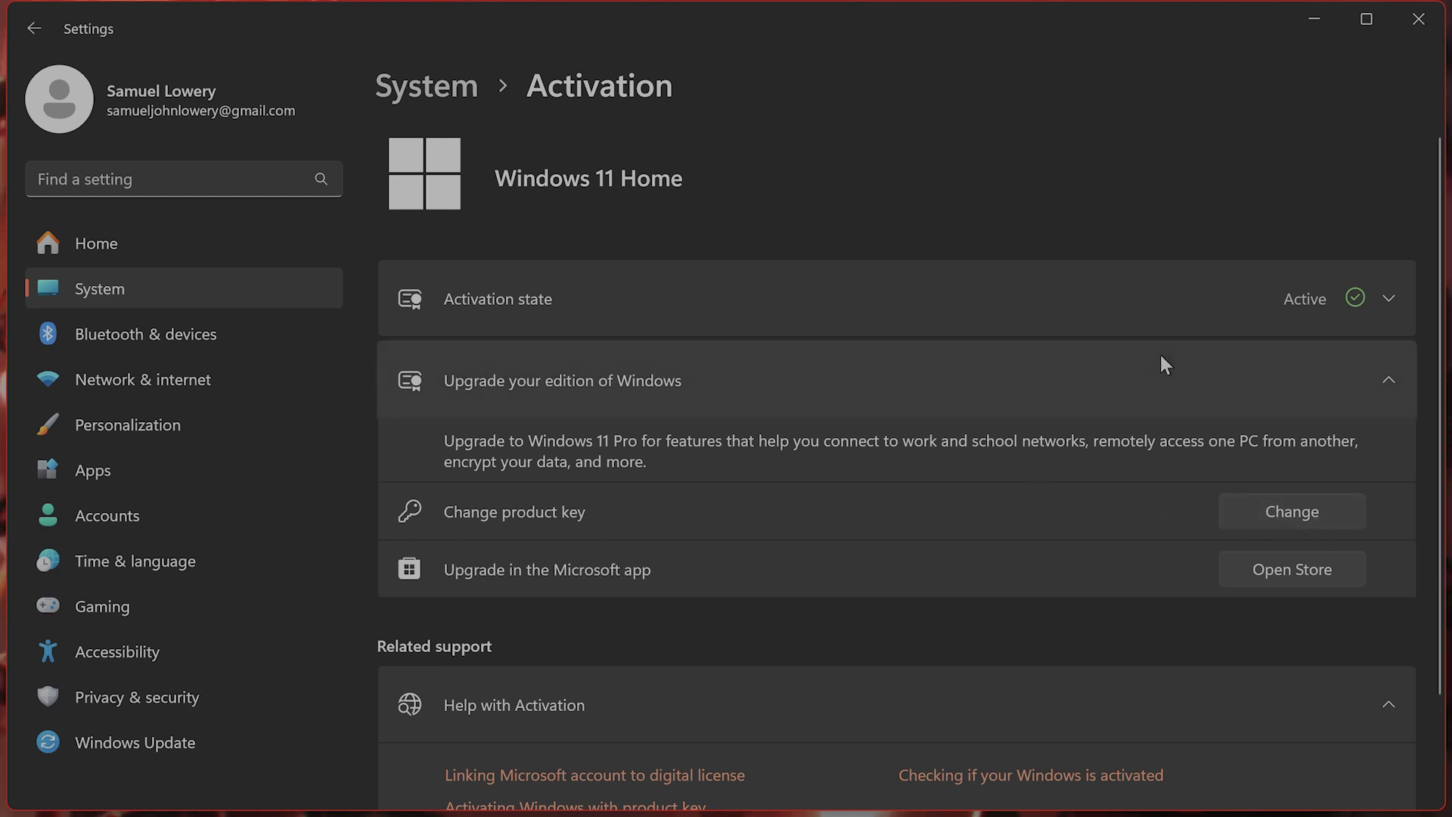
left_click(1413, 14)
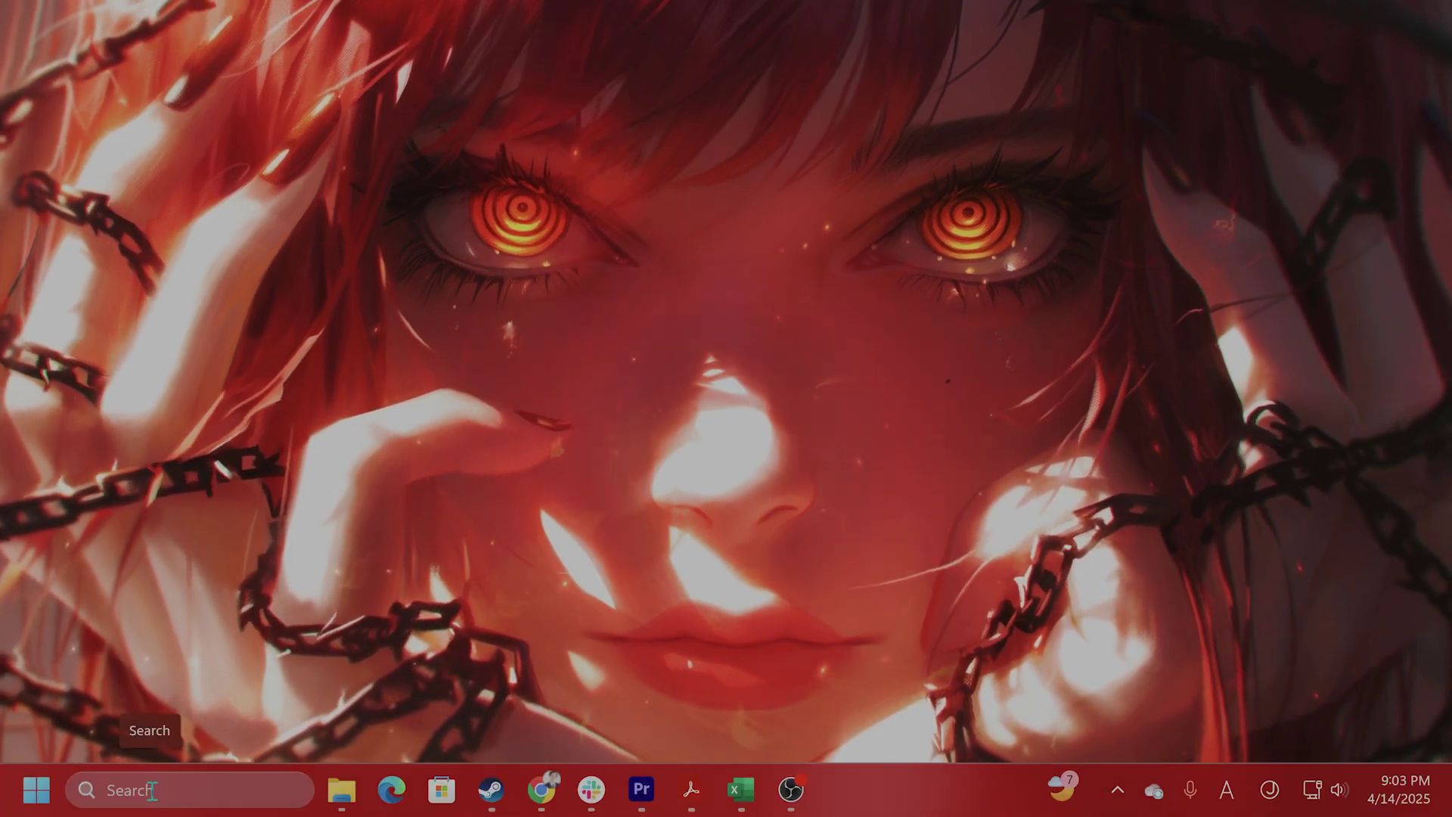
Open another Command Prompt as administrator from a 'cmd' search
left_click(153, 790)
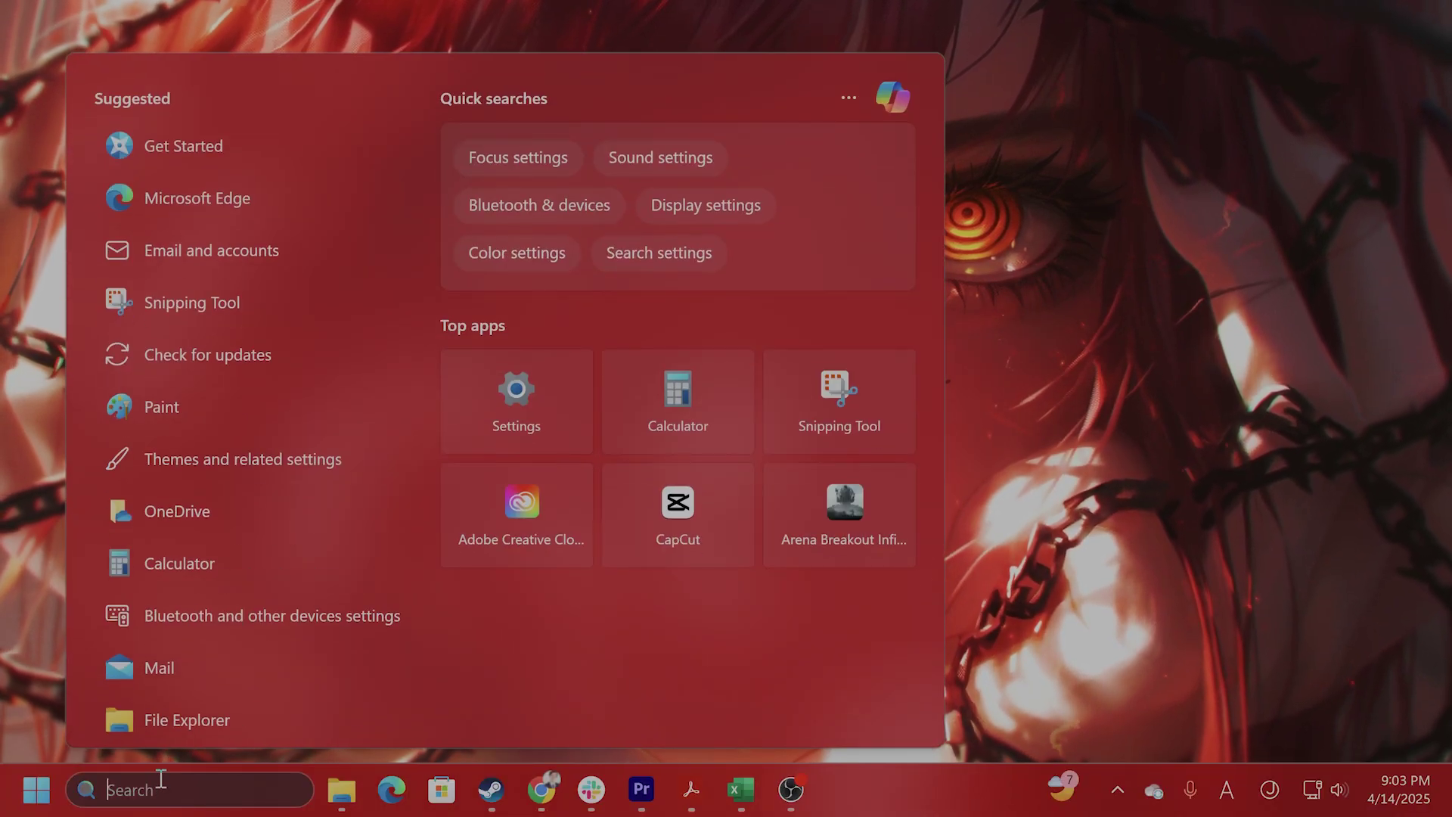
type("cmd")
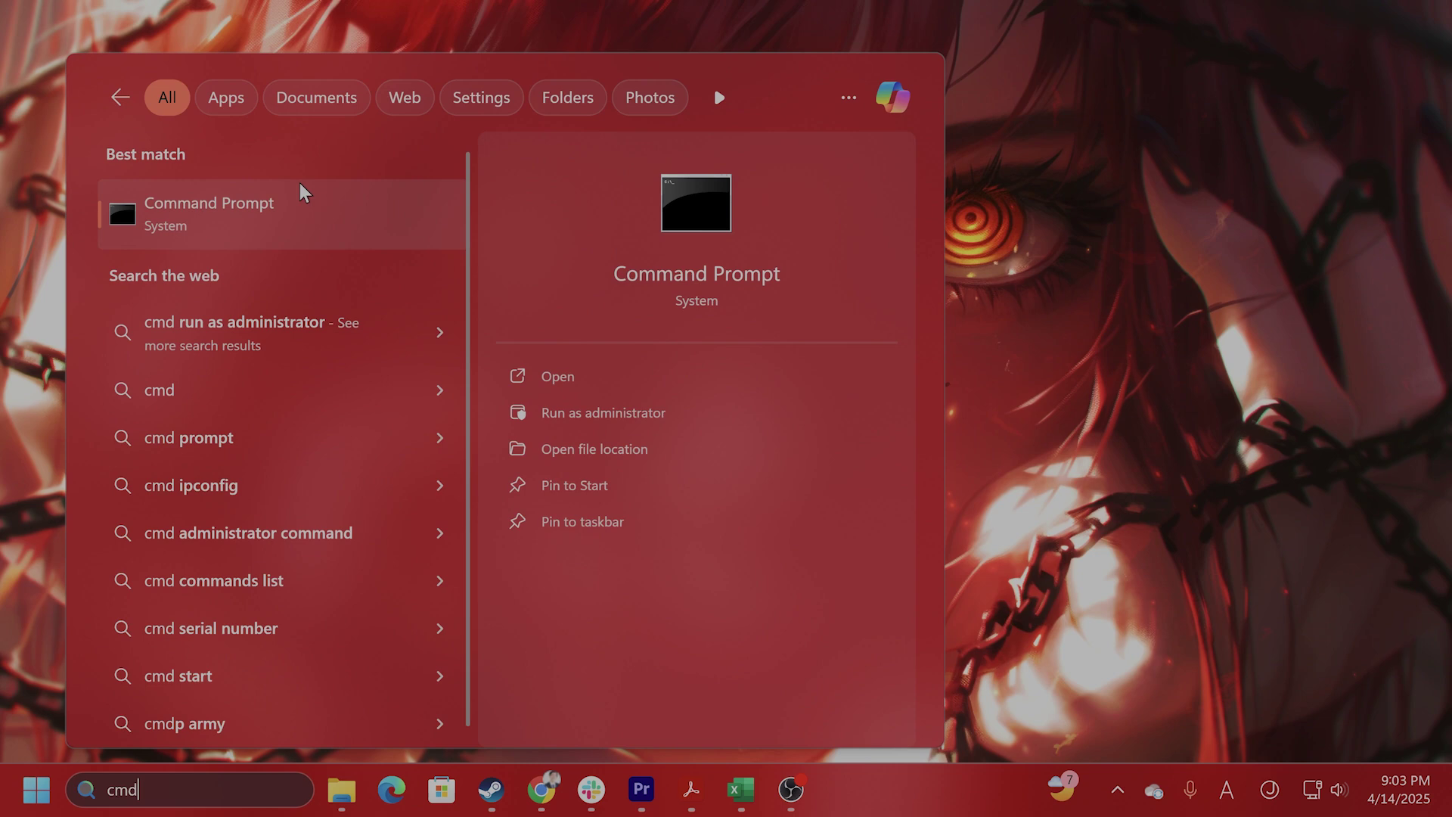
right_click(304, 192)
left_click(341, 217)
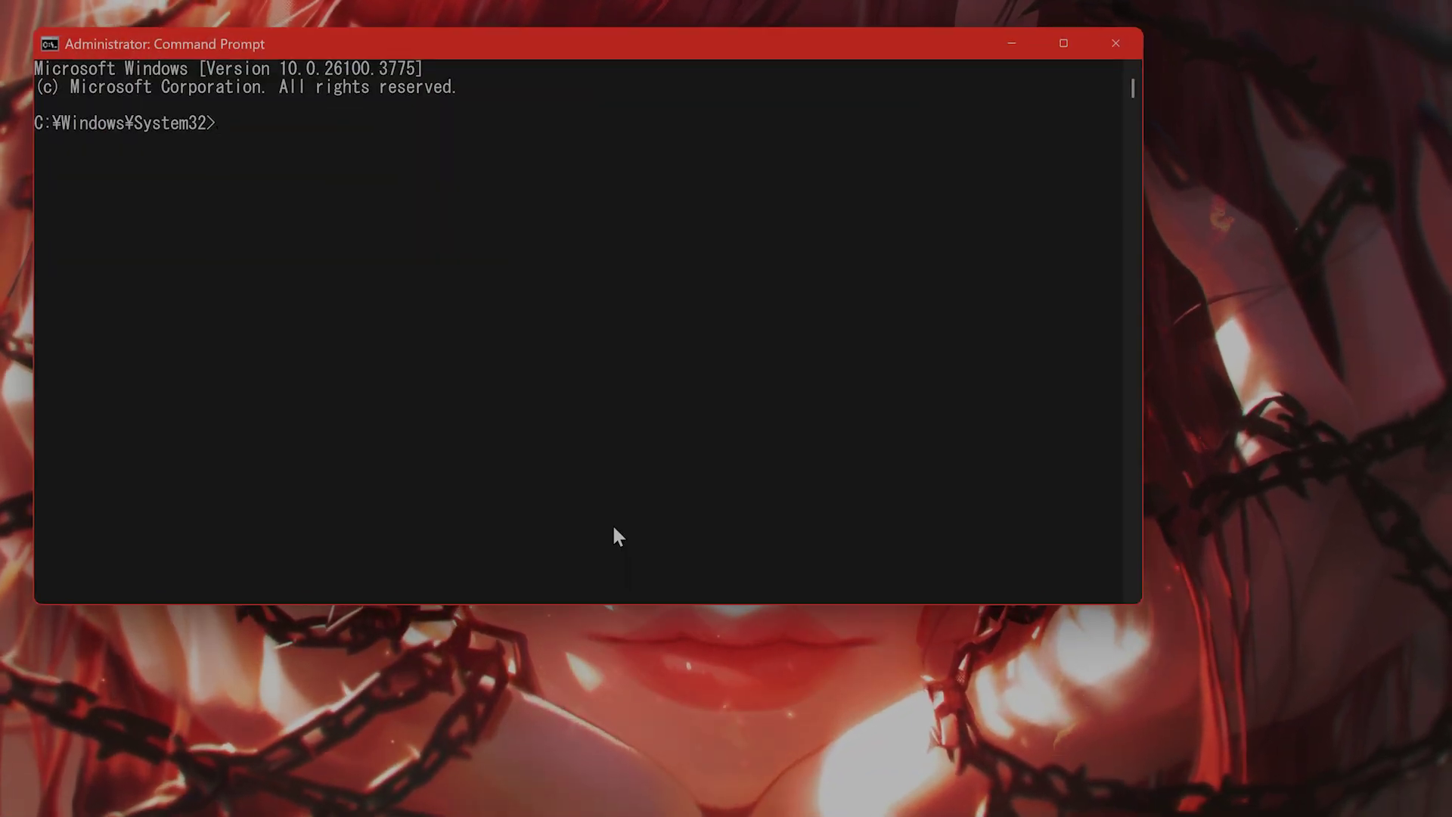
Run slmgr /ipk with a placeholder key and dismiss the 0xC004F050 invalid-key error
type("run slmgr ")
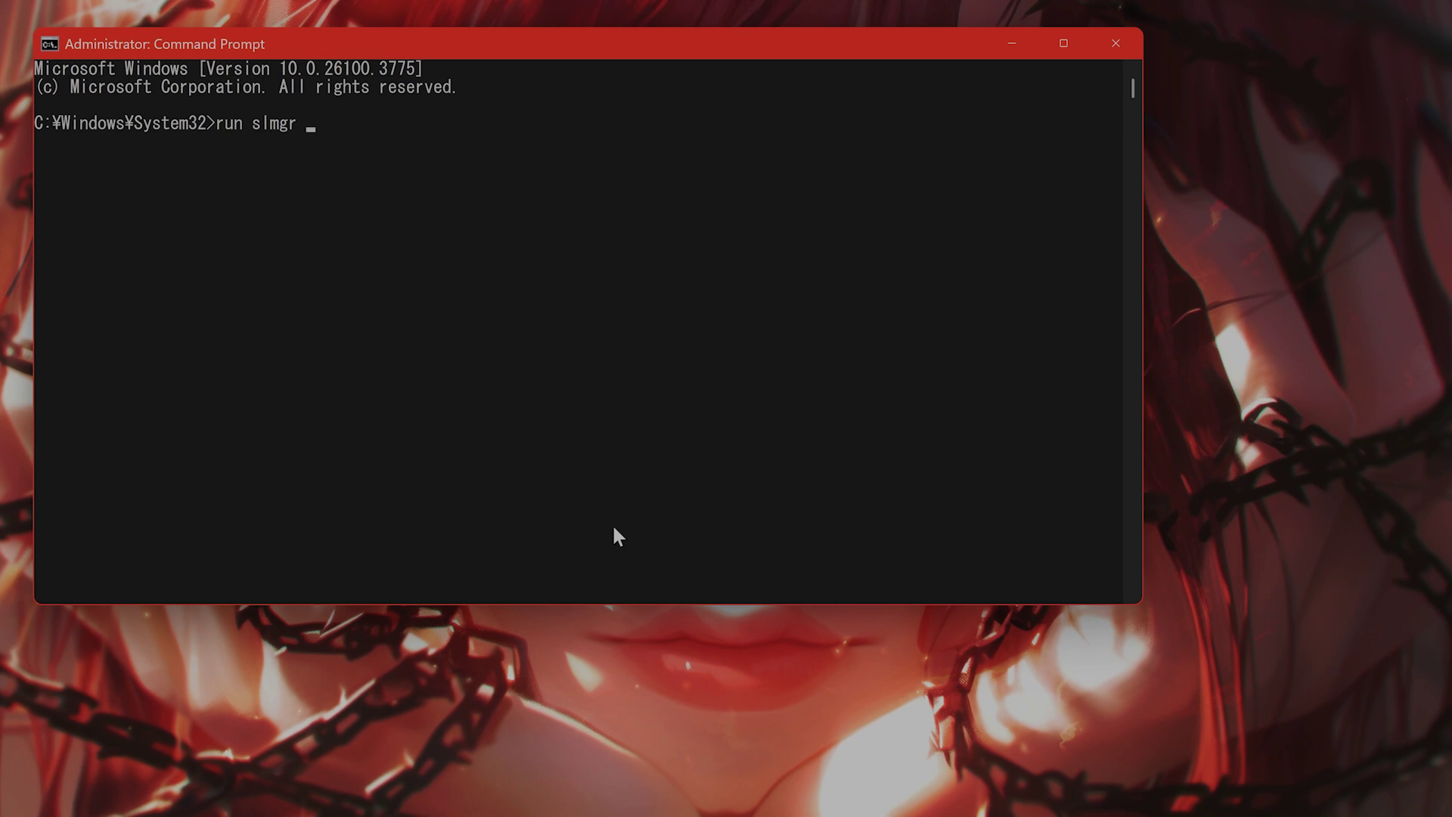
type("/ip")
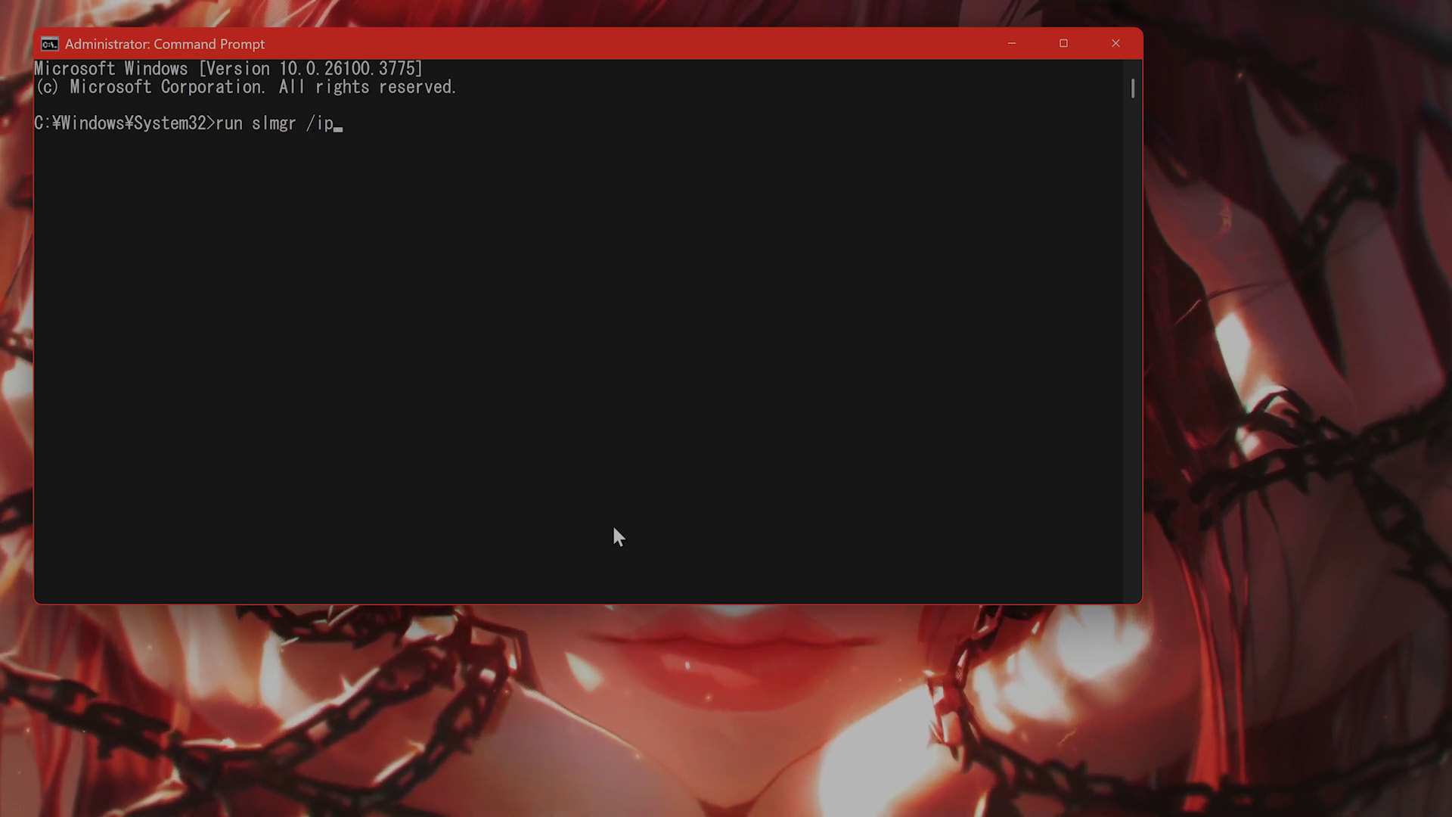
type("k ")
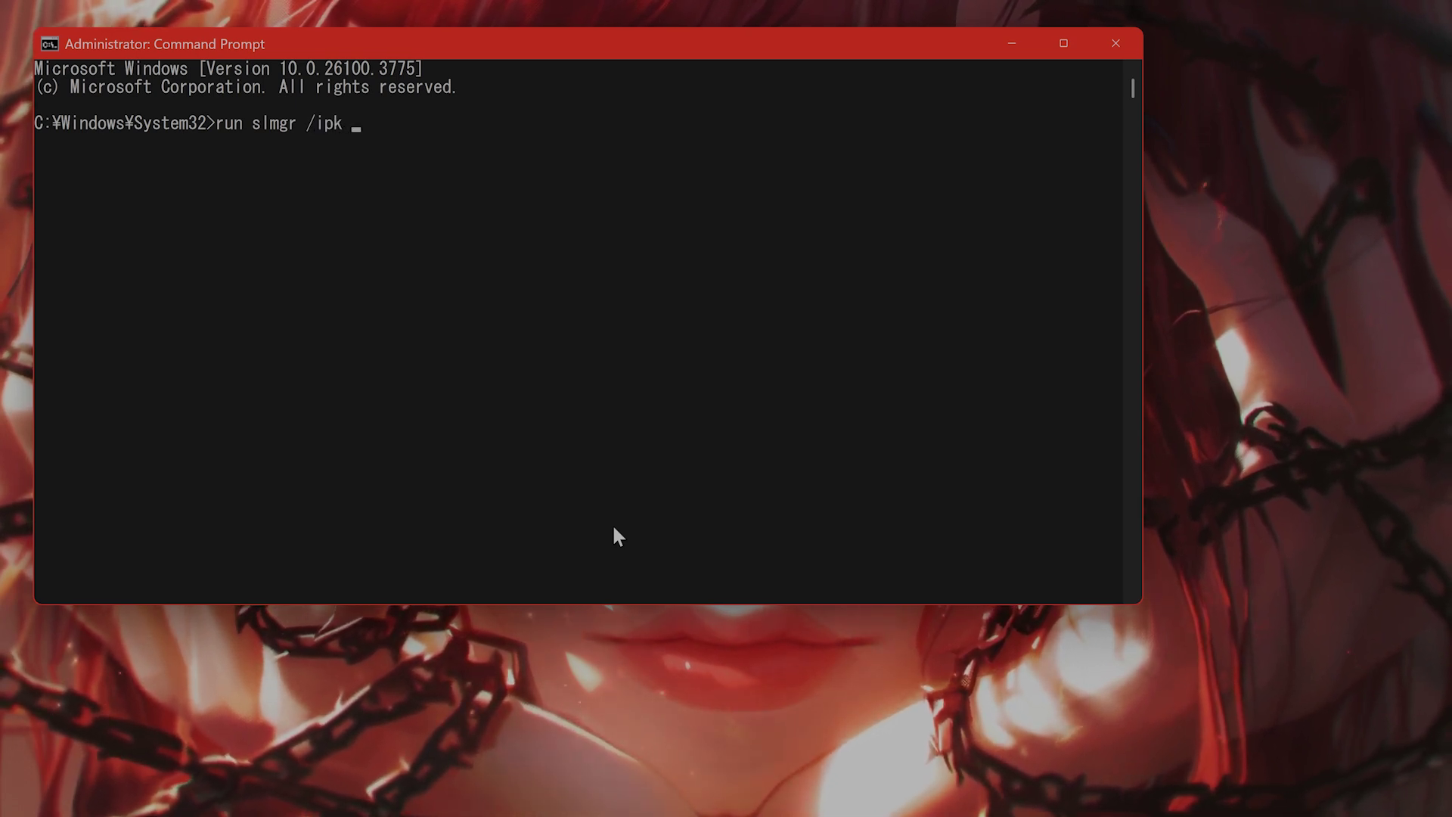
type("xxxxx")
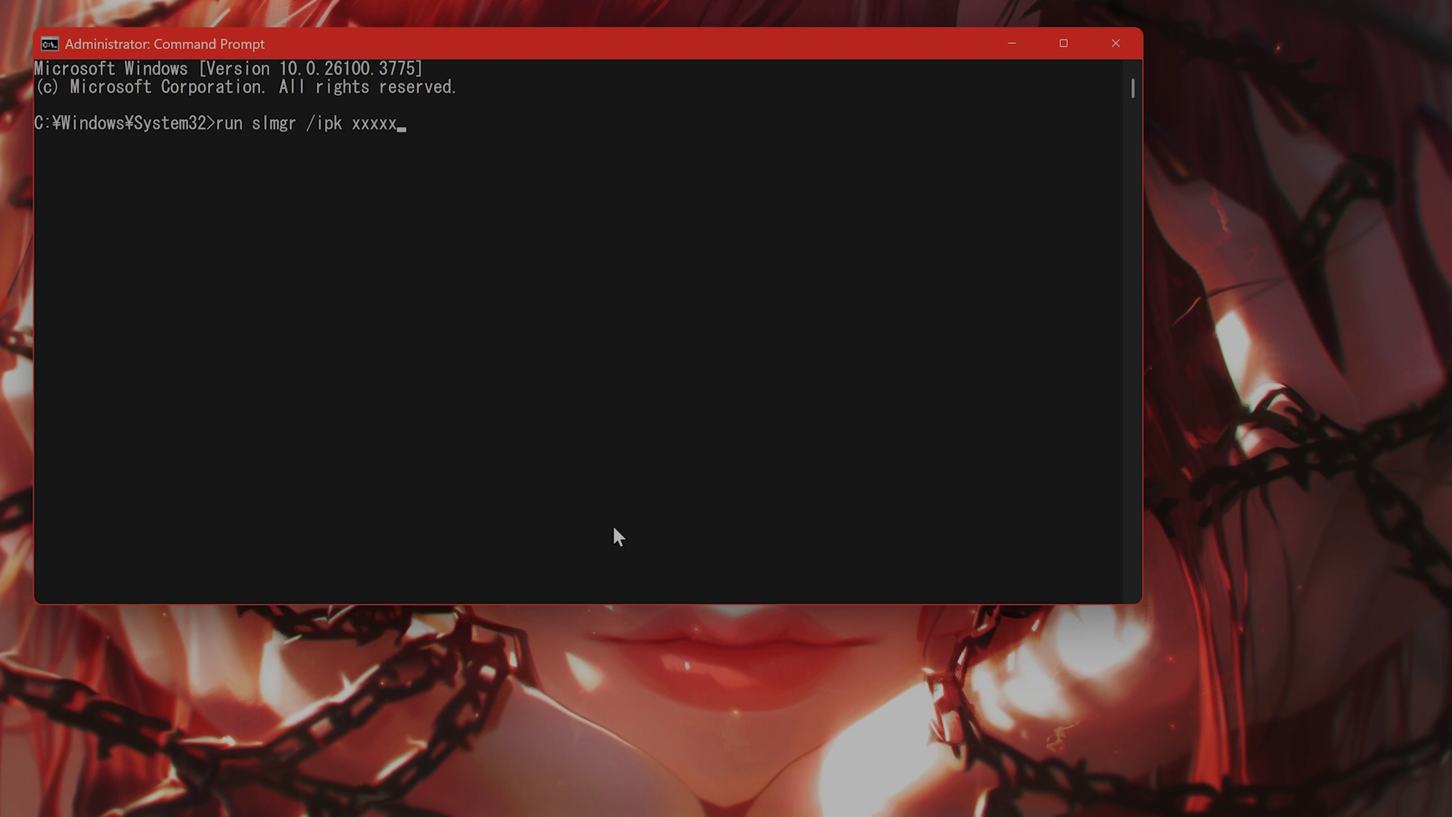
key("BackSpace")
type("-xxxx-xxx-xx")
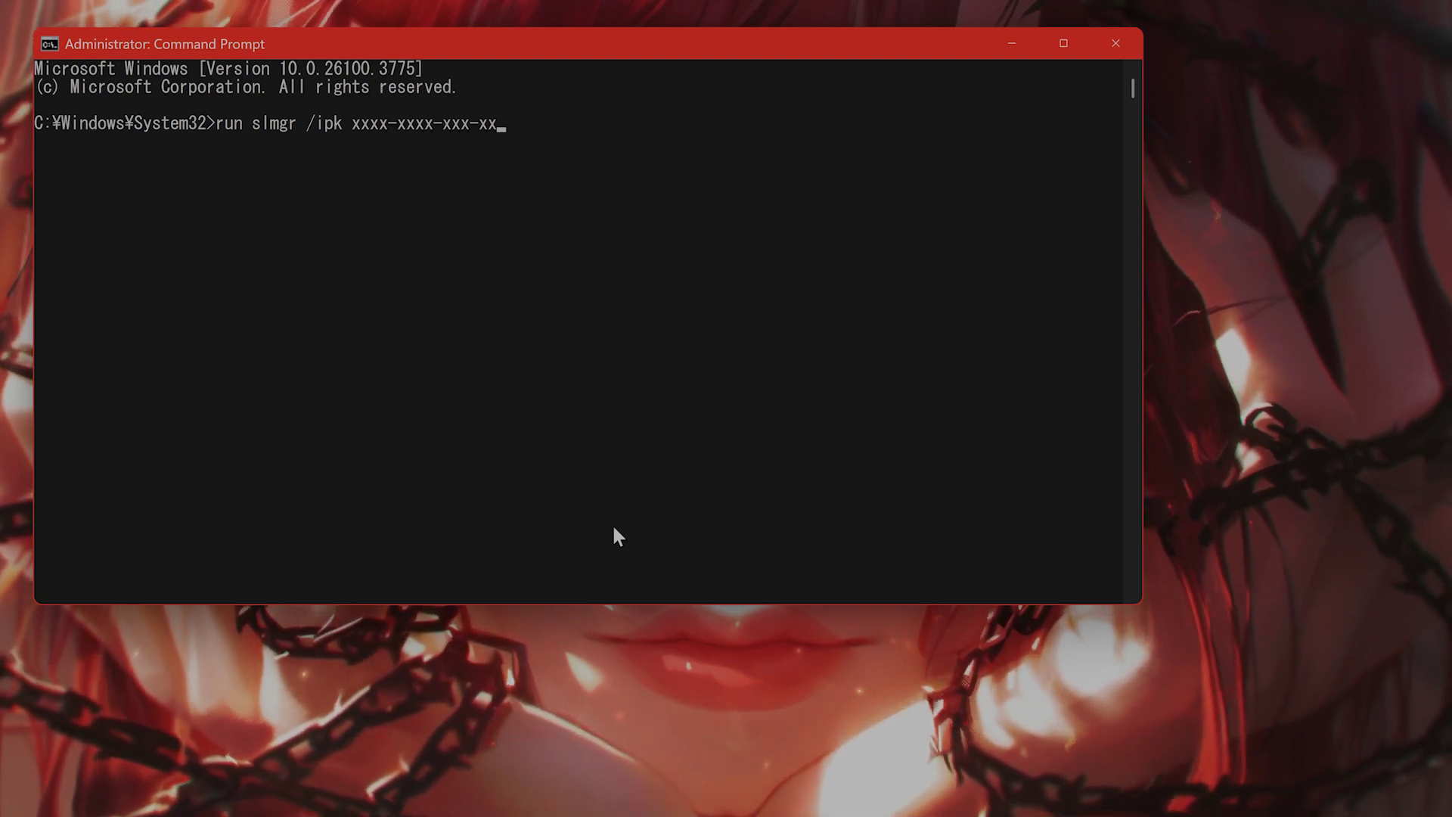
type("xx")
key("Return")
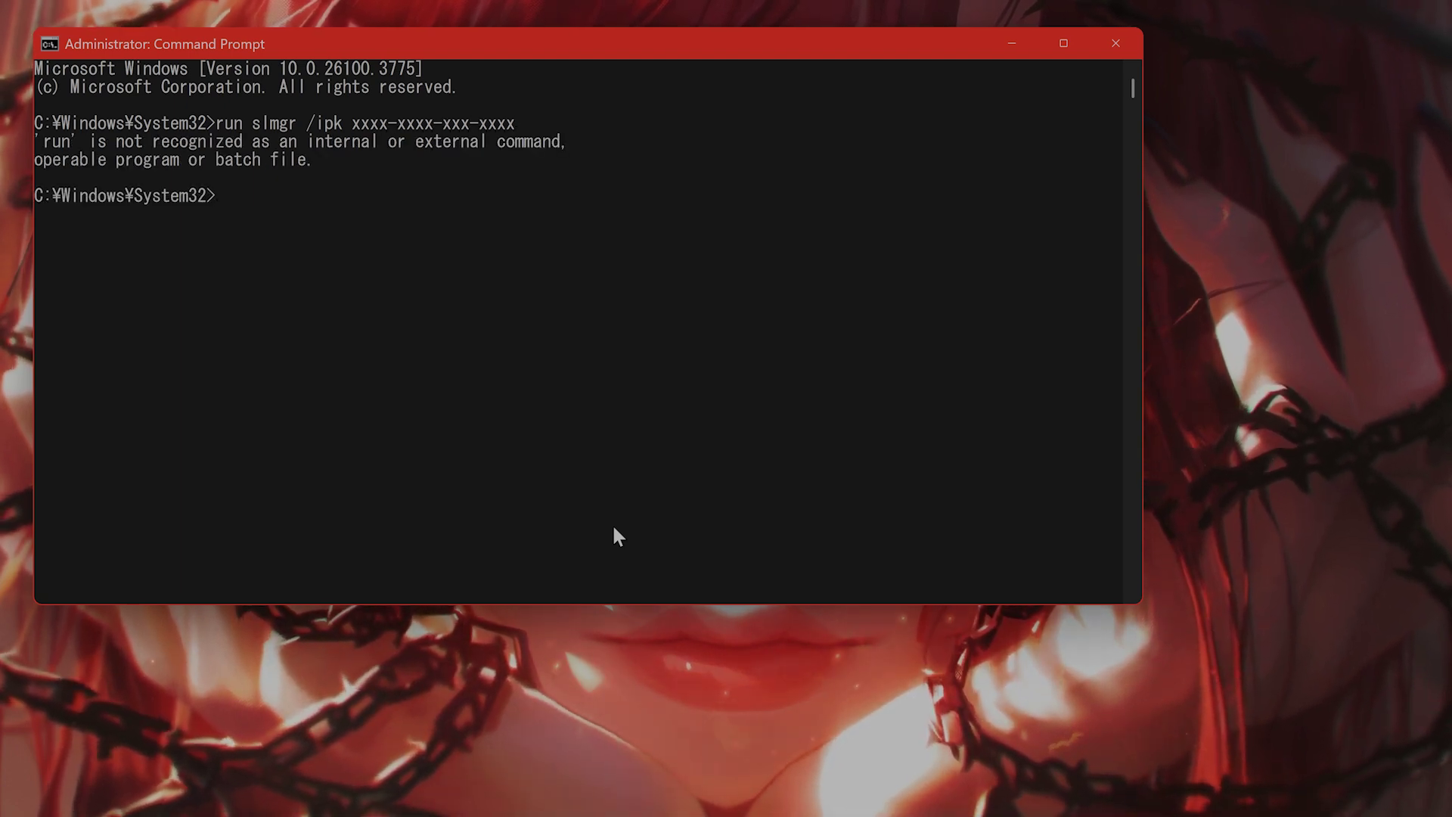
type("slm")
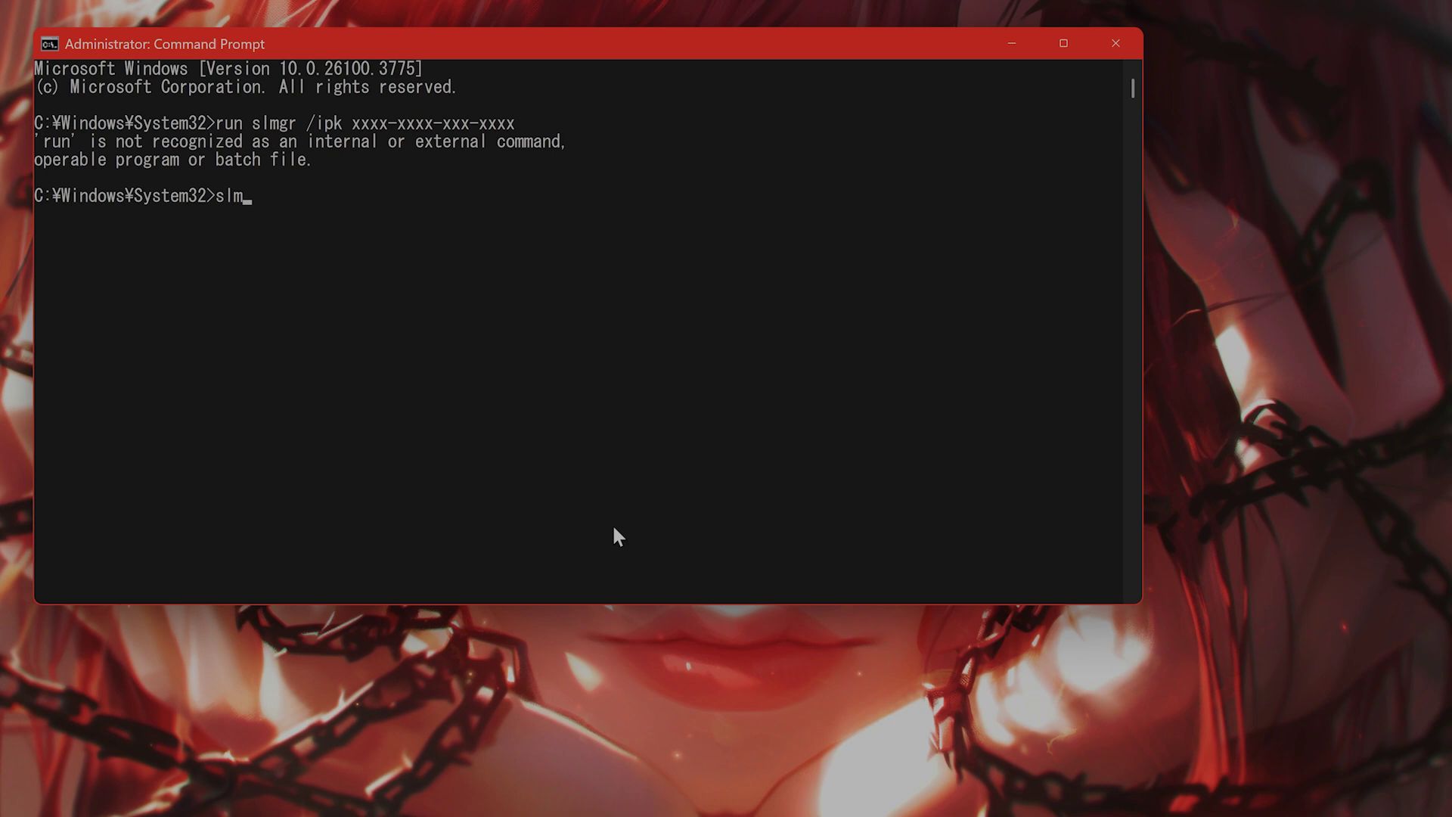
type("gr /")
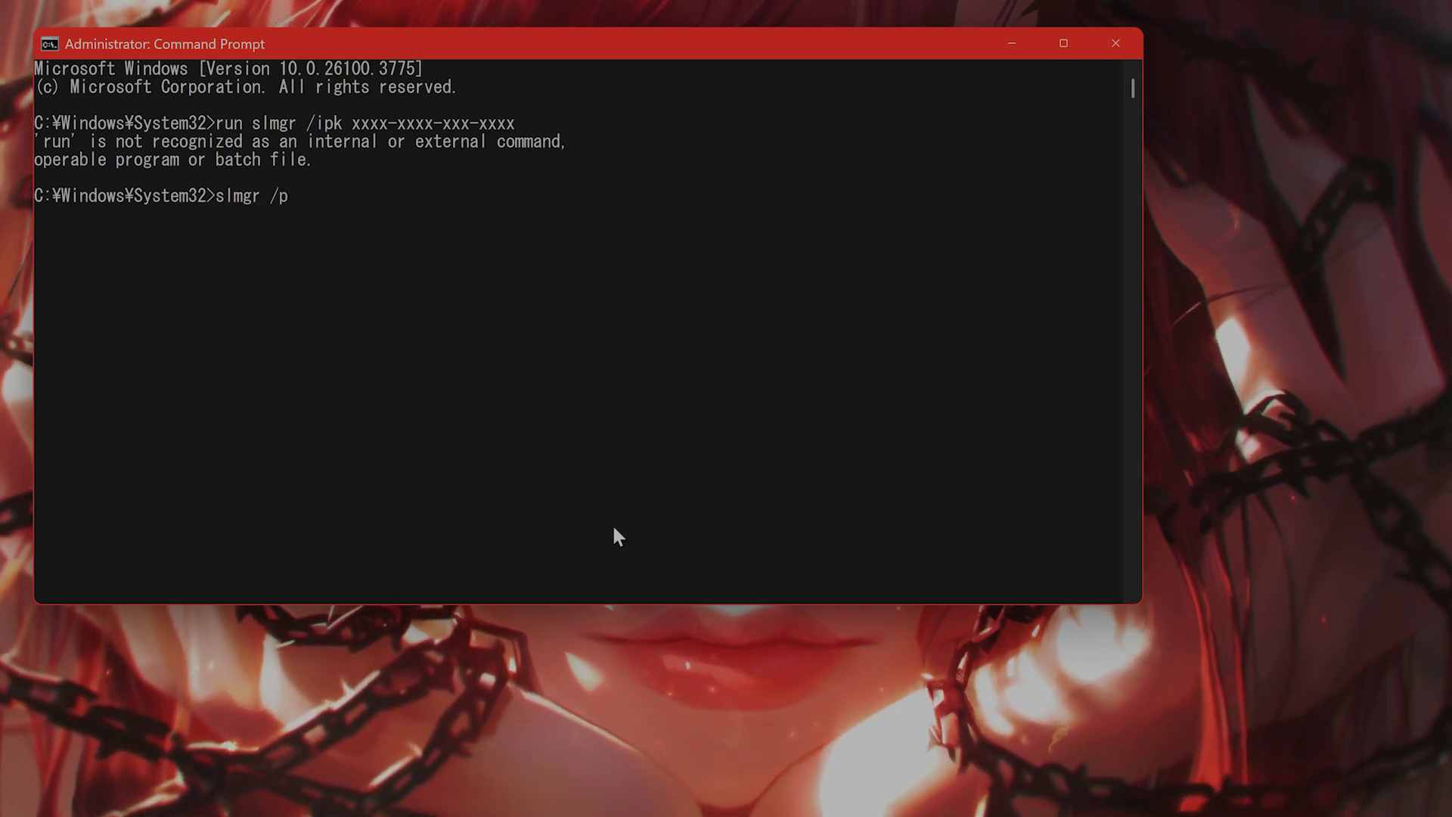
type("ipk ")
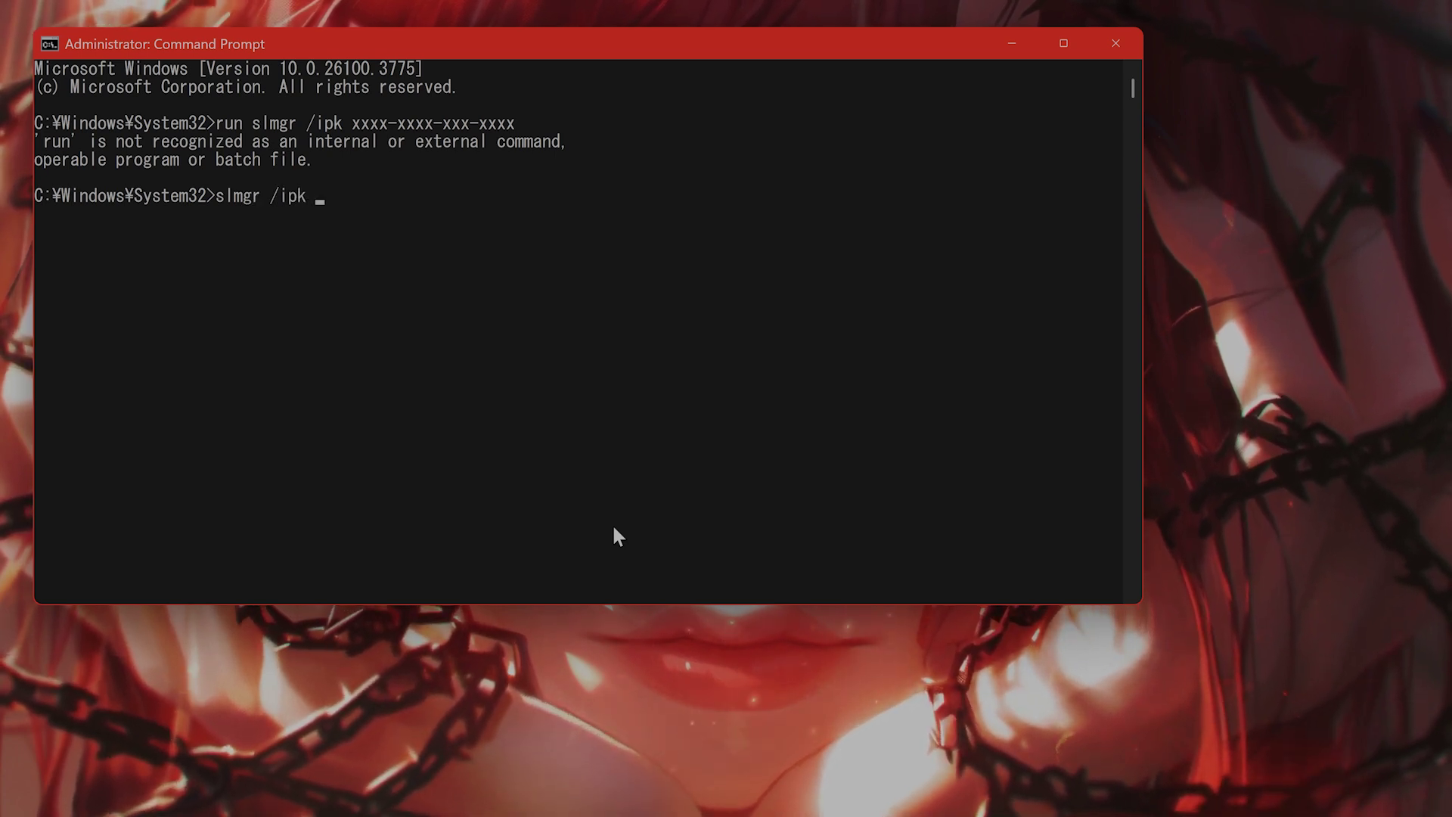
type("xxxxx-xxxx-xxx-x")
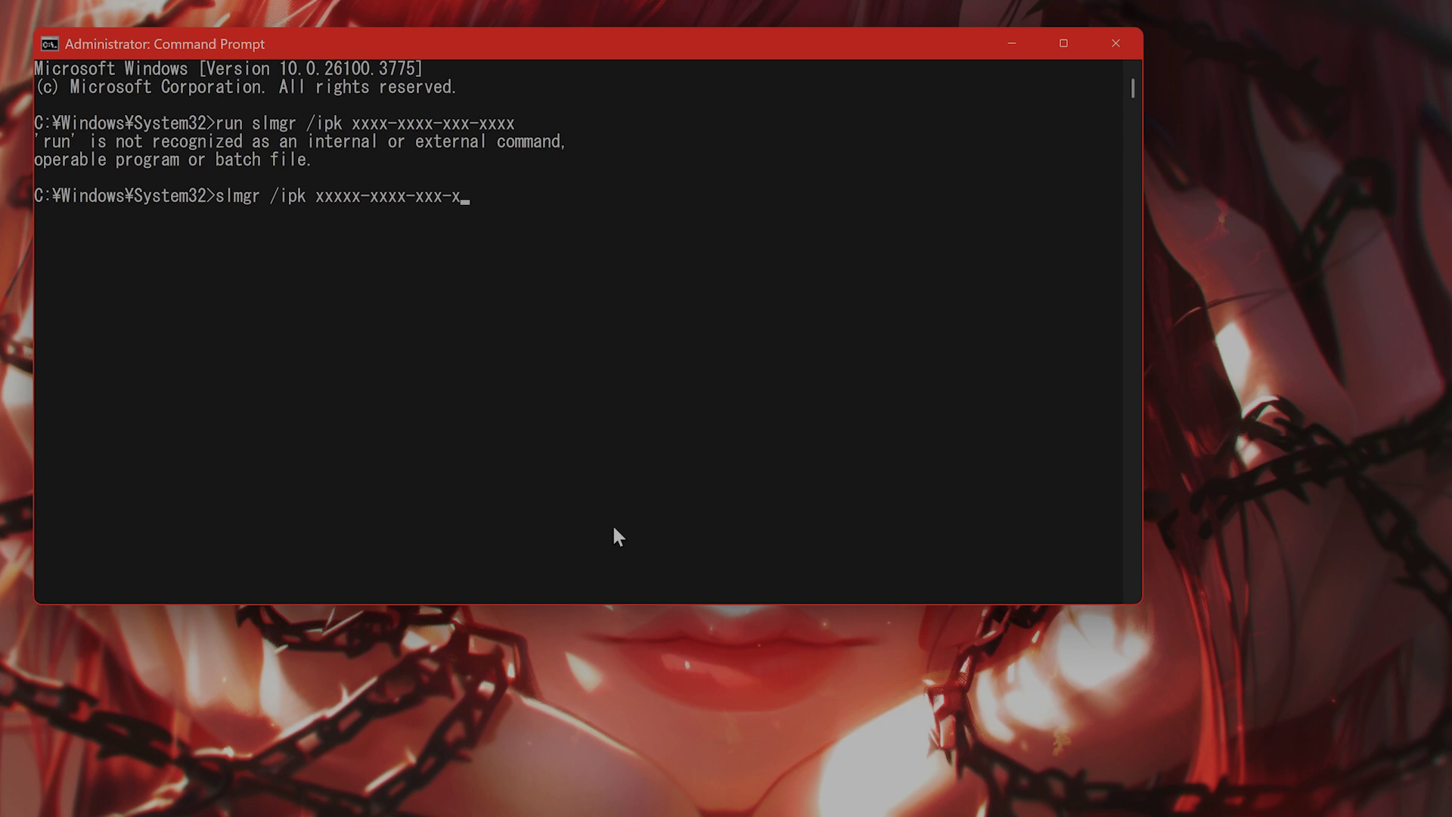
key("Return")
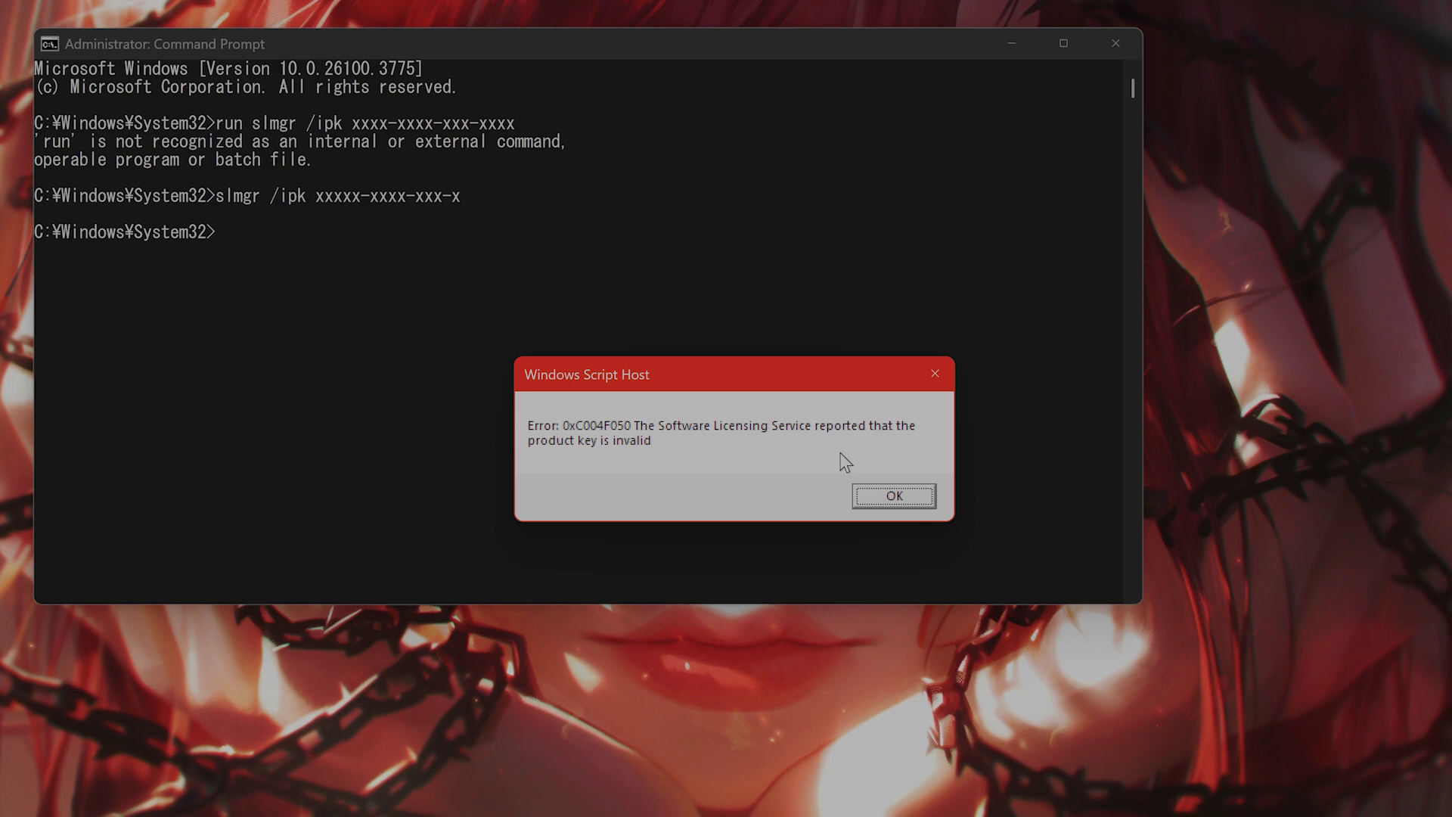
left_click(878, 500)
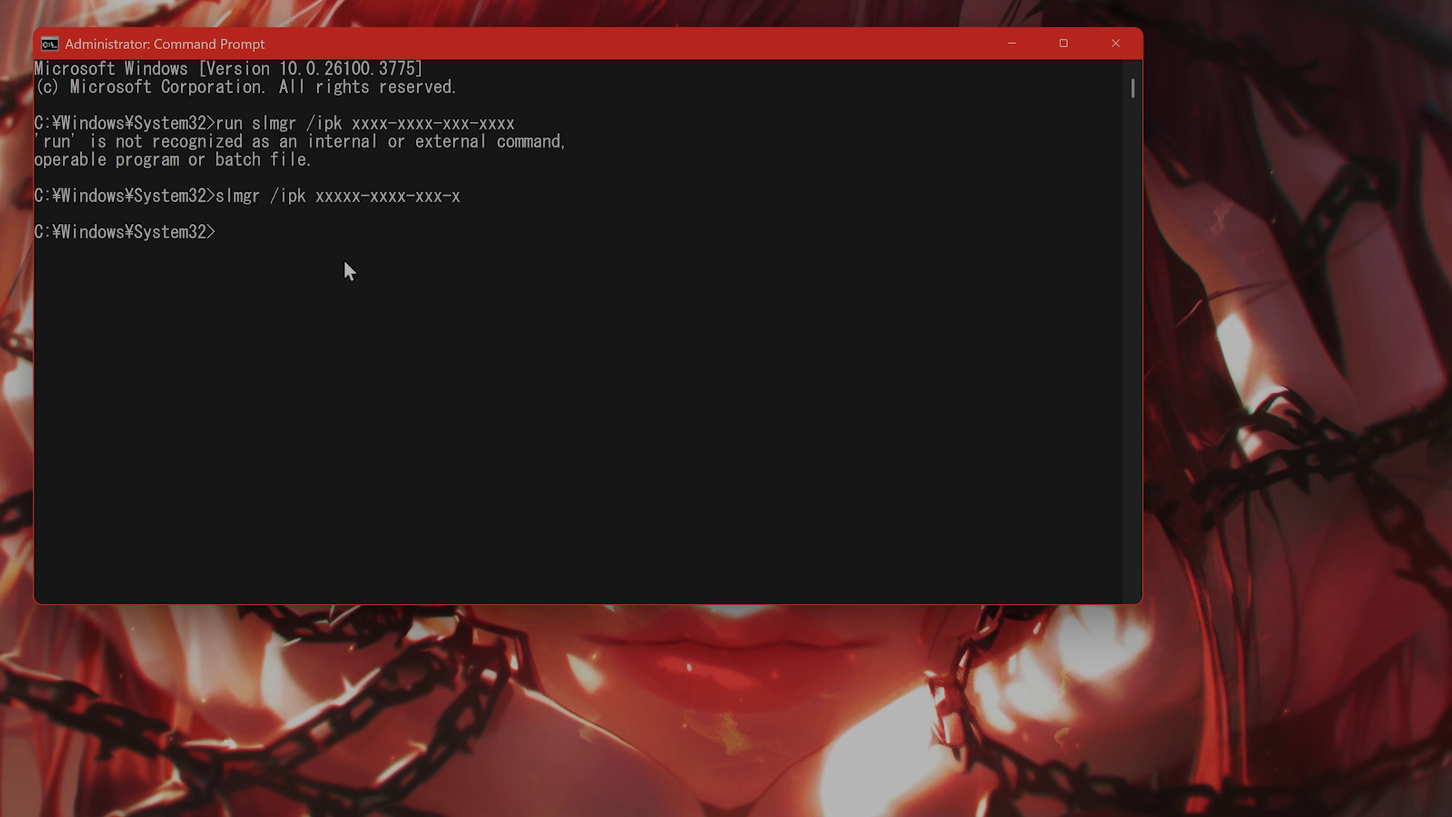
Start the sfc /scannow scan, then close the Command Prompt window
type("sfc /s")
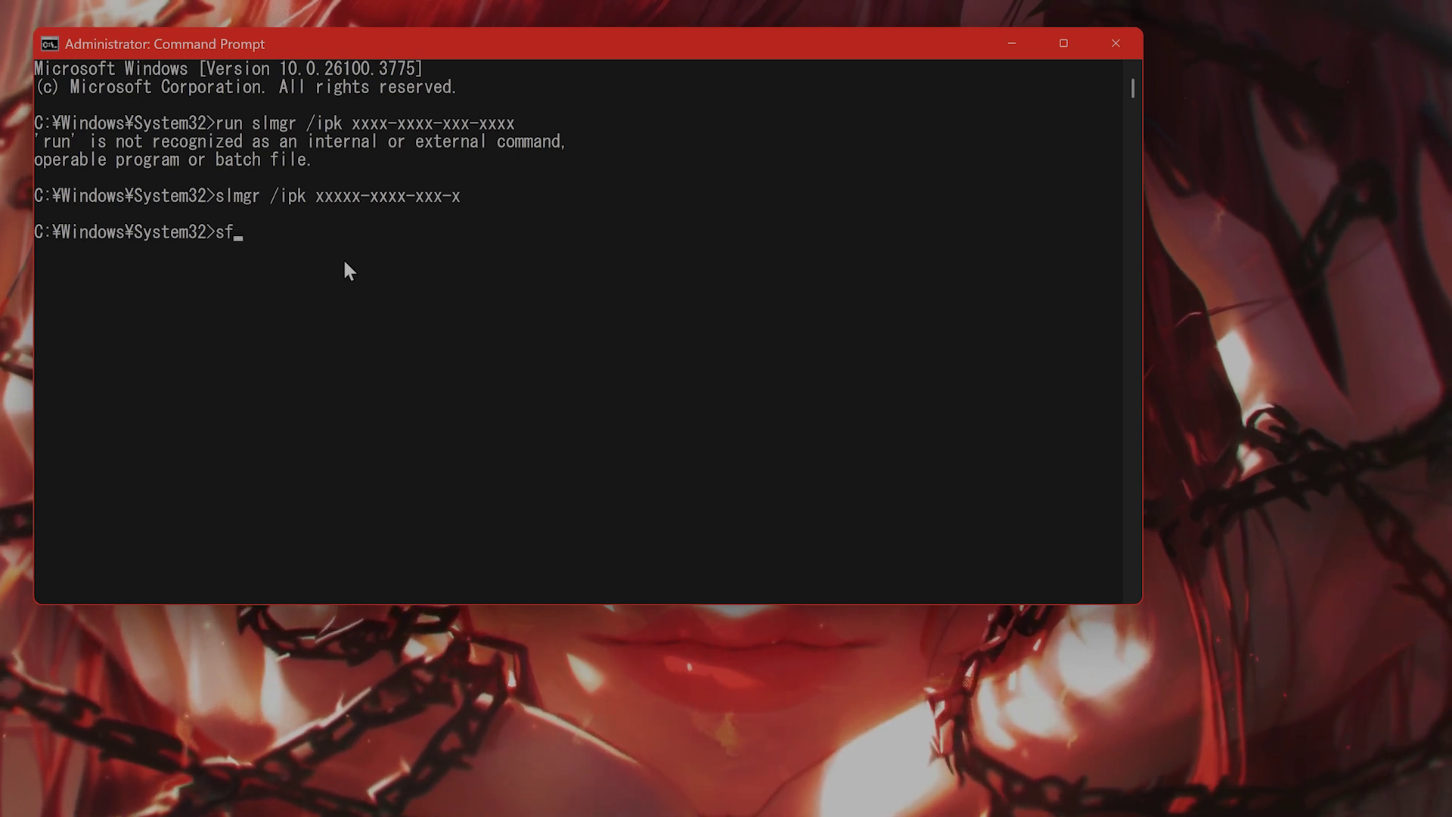
type("cannow")
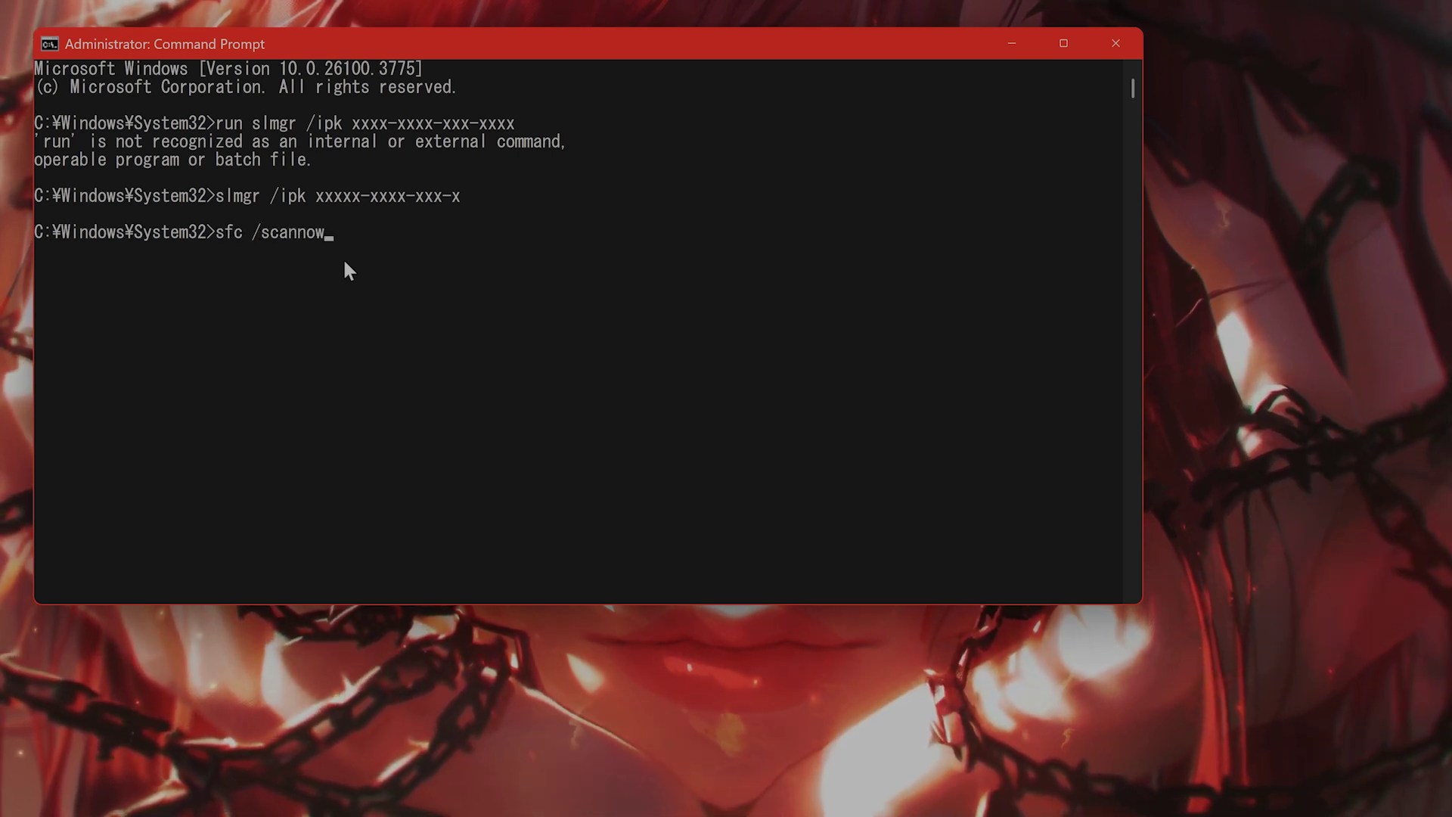
key("Return")
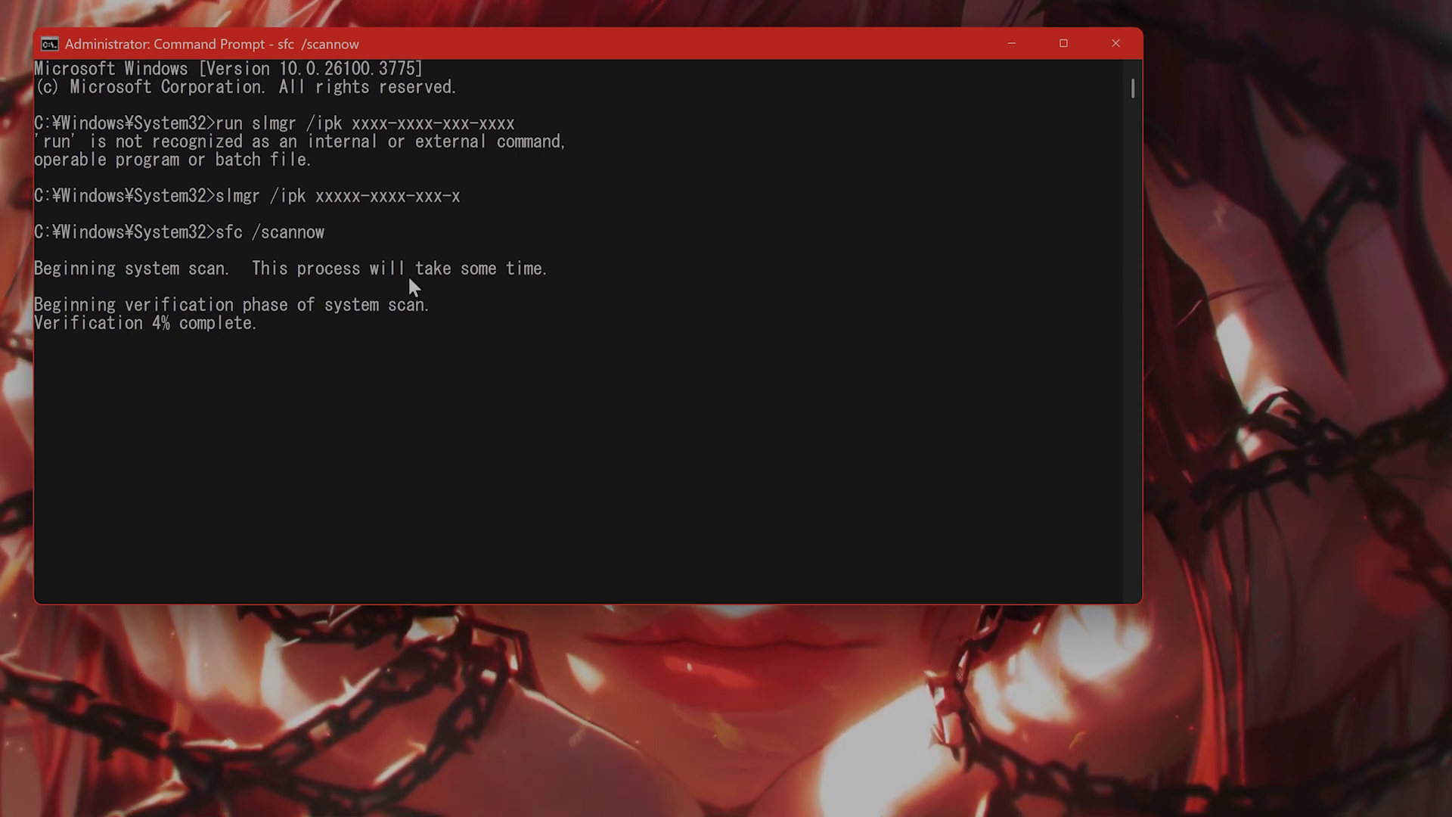
left_click(1116, 43)
Open a new administrator Command Prompt from a 'cmd' search
left_click(167, 786)
type("c")
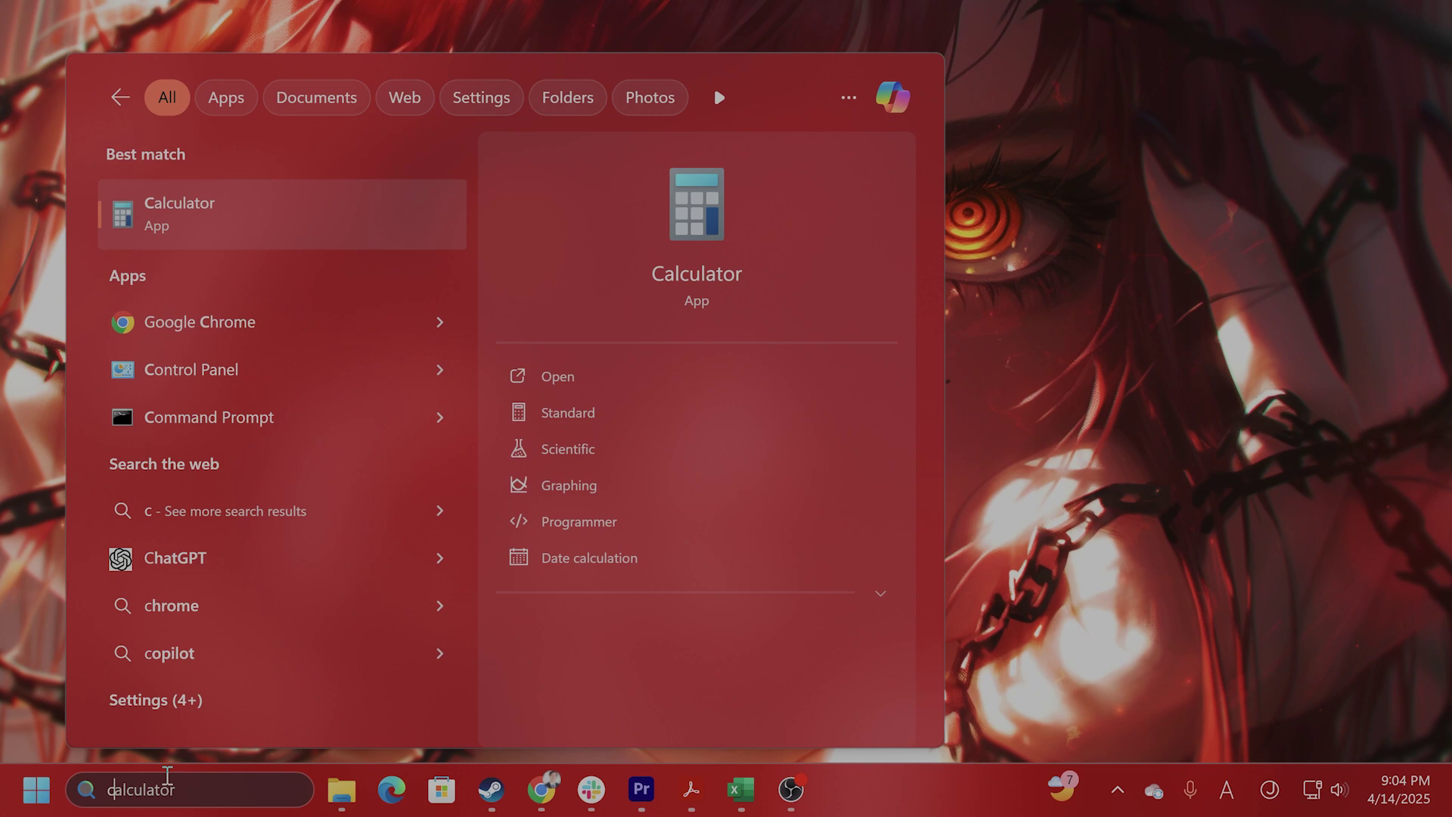
type("md")
right_click(230, 203)
left_click(378, 236)
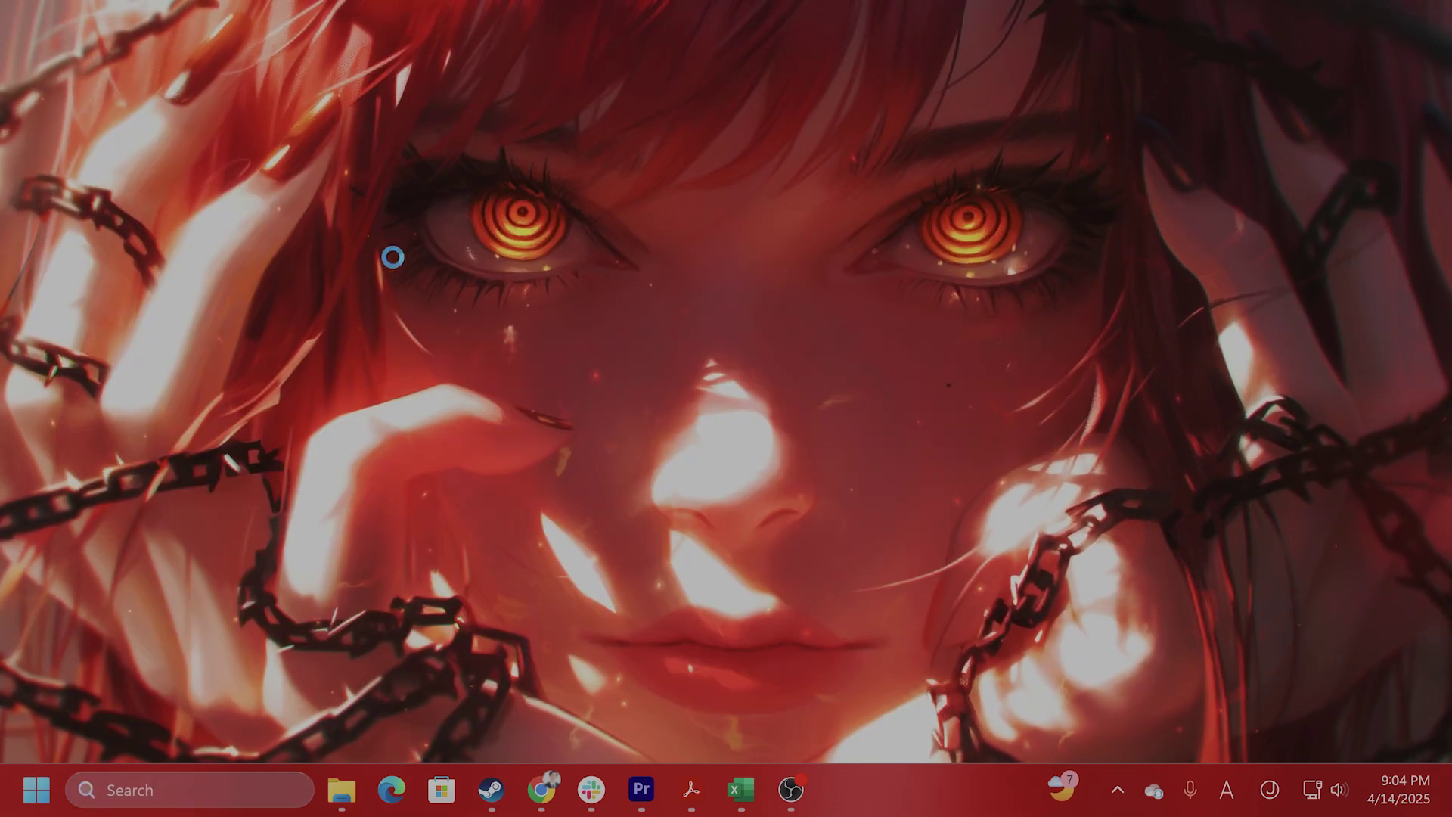
Run DISM /online /cleanup-image /restorehealth to repair the Windows image
type("dows¥System32>d")
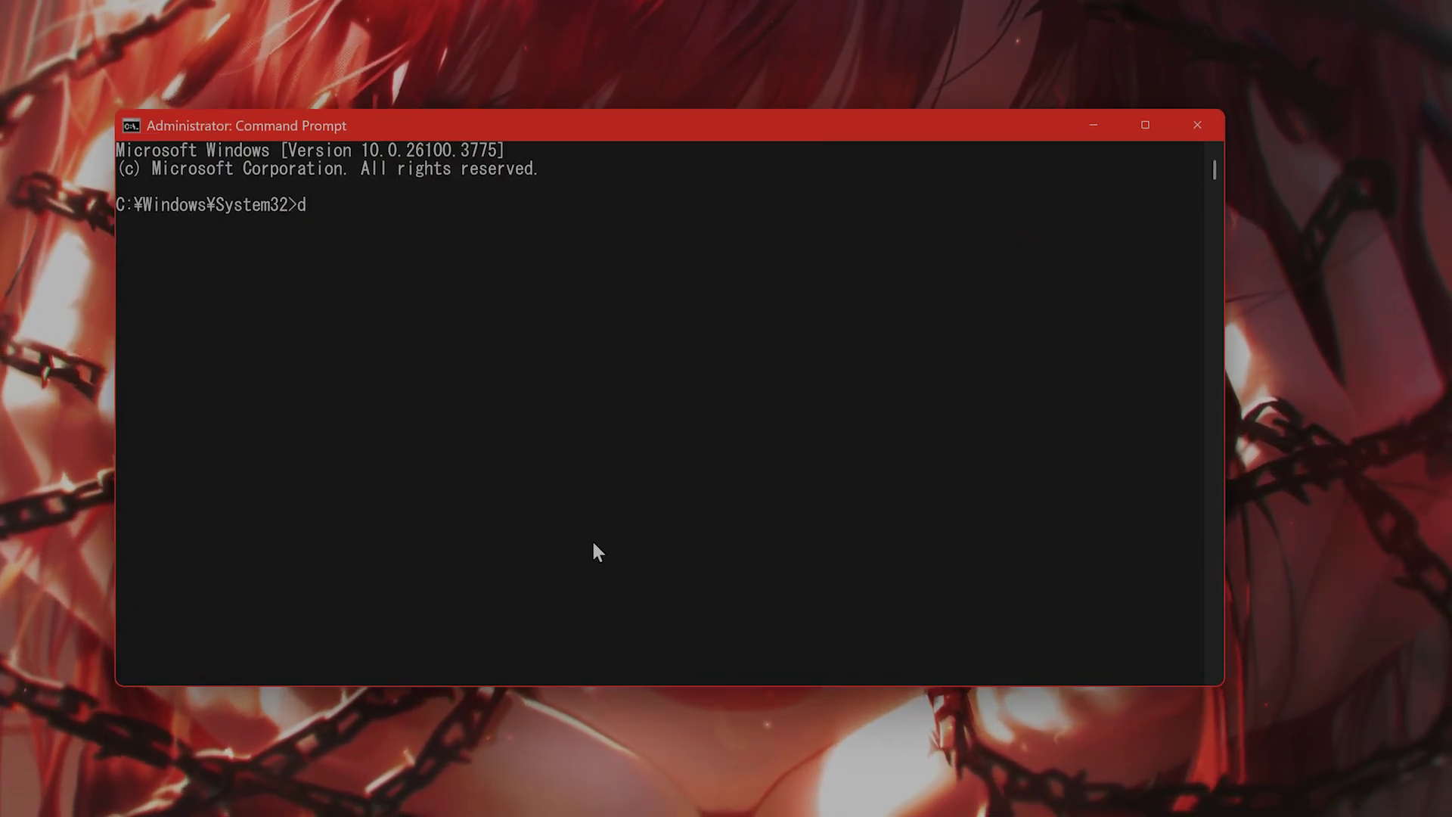
key("BackSpace")
type("DIS")
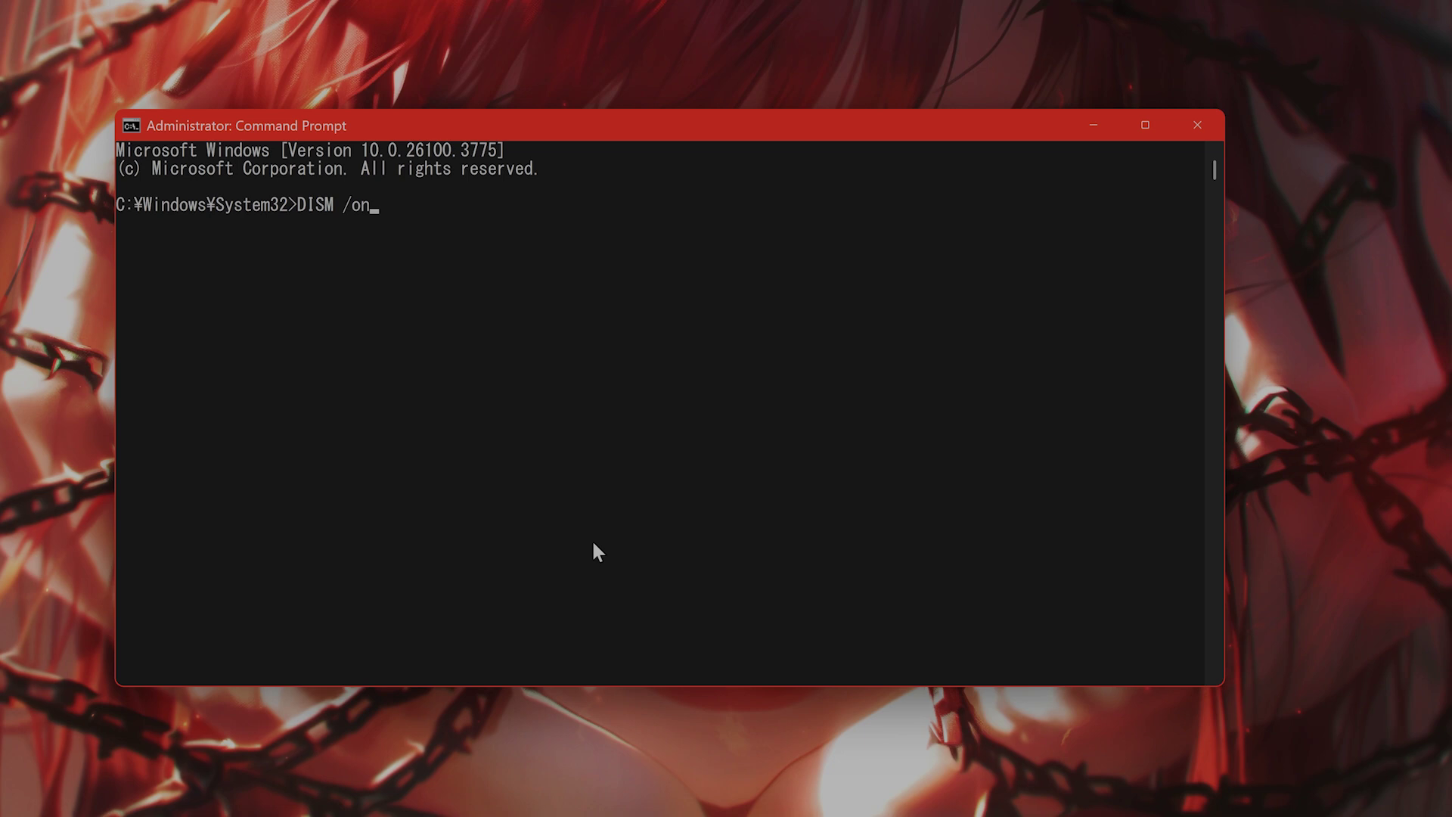
type("M /online /")
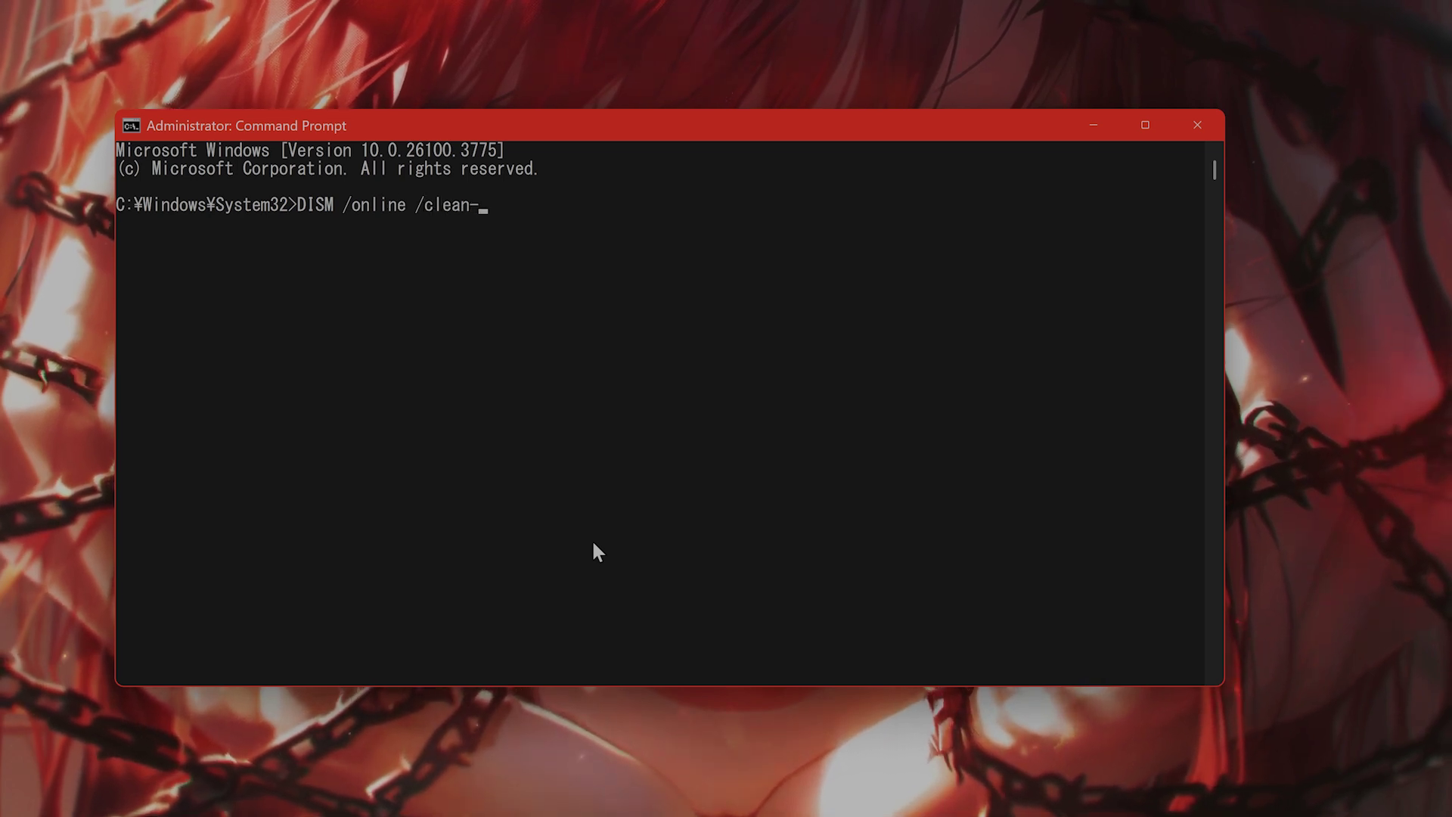
type("cleanuo-")
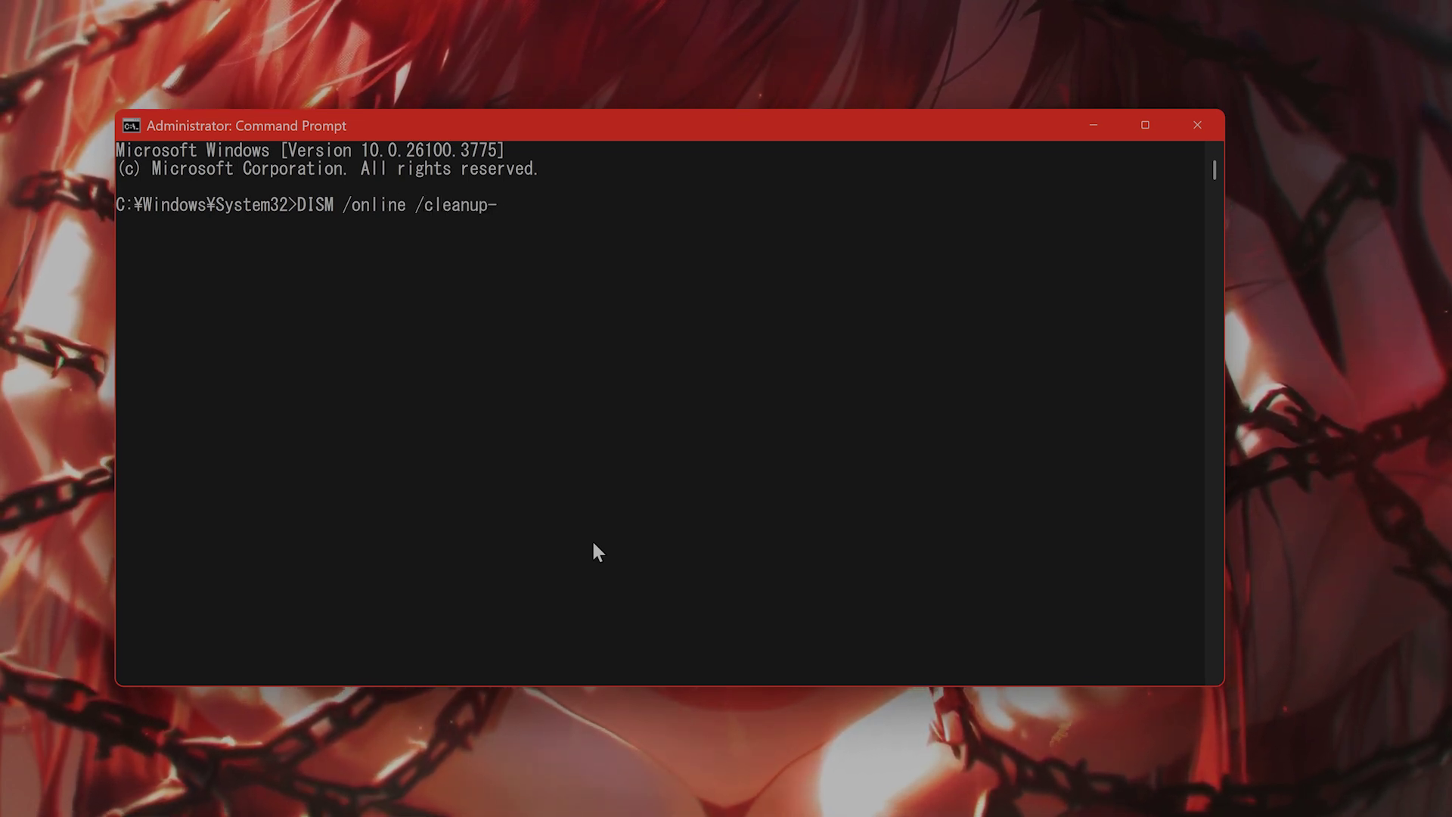
type("imag")
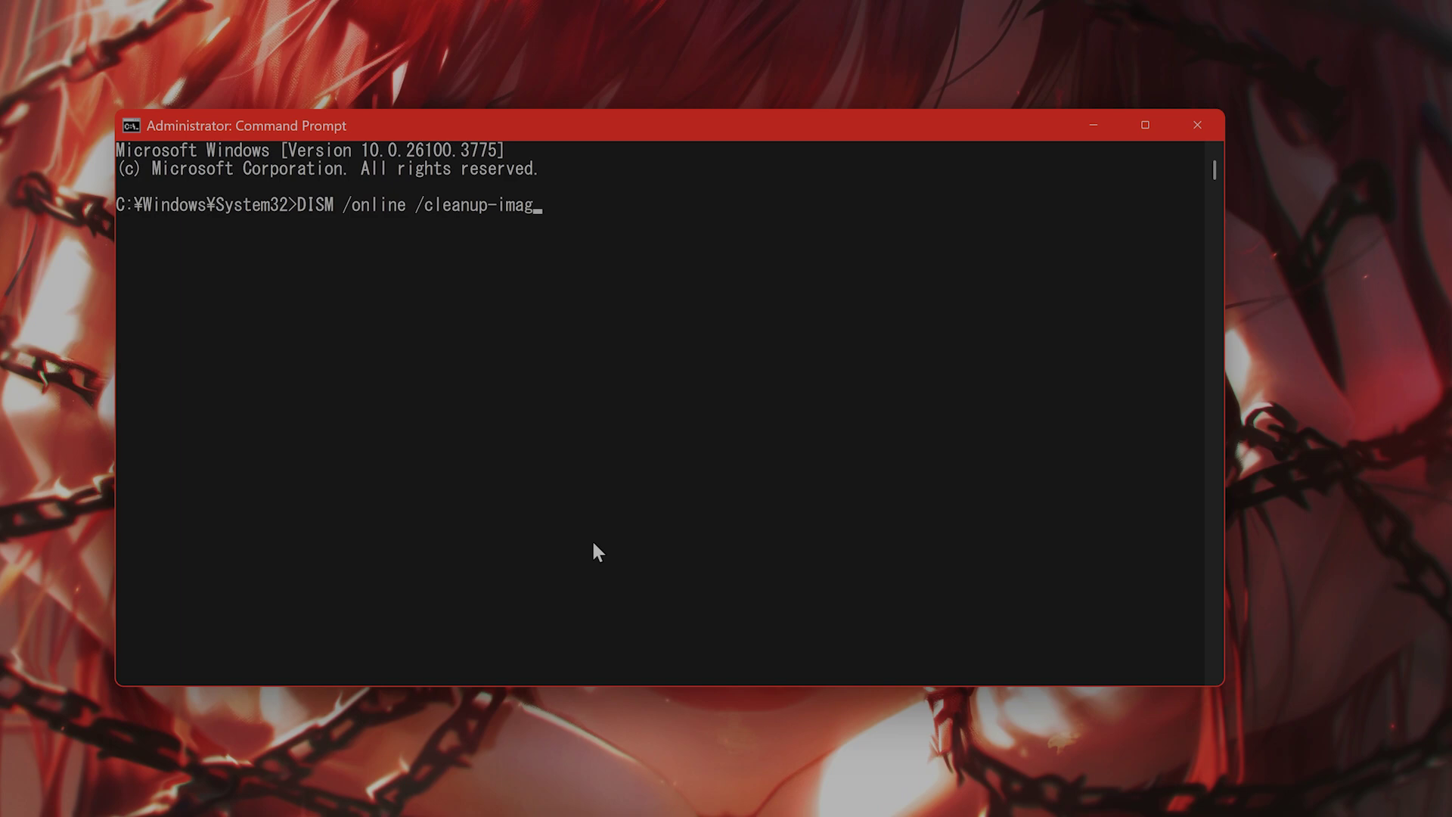
type("e /restorehealth")
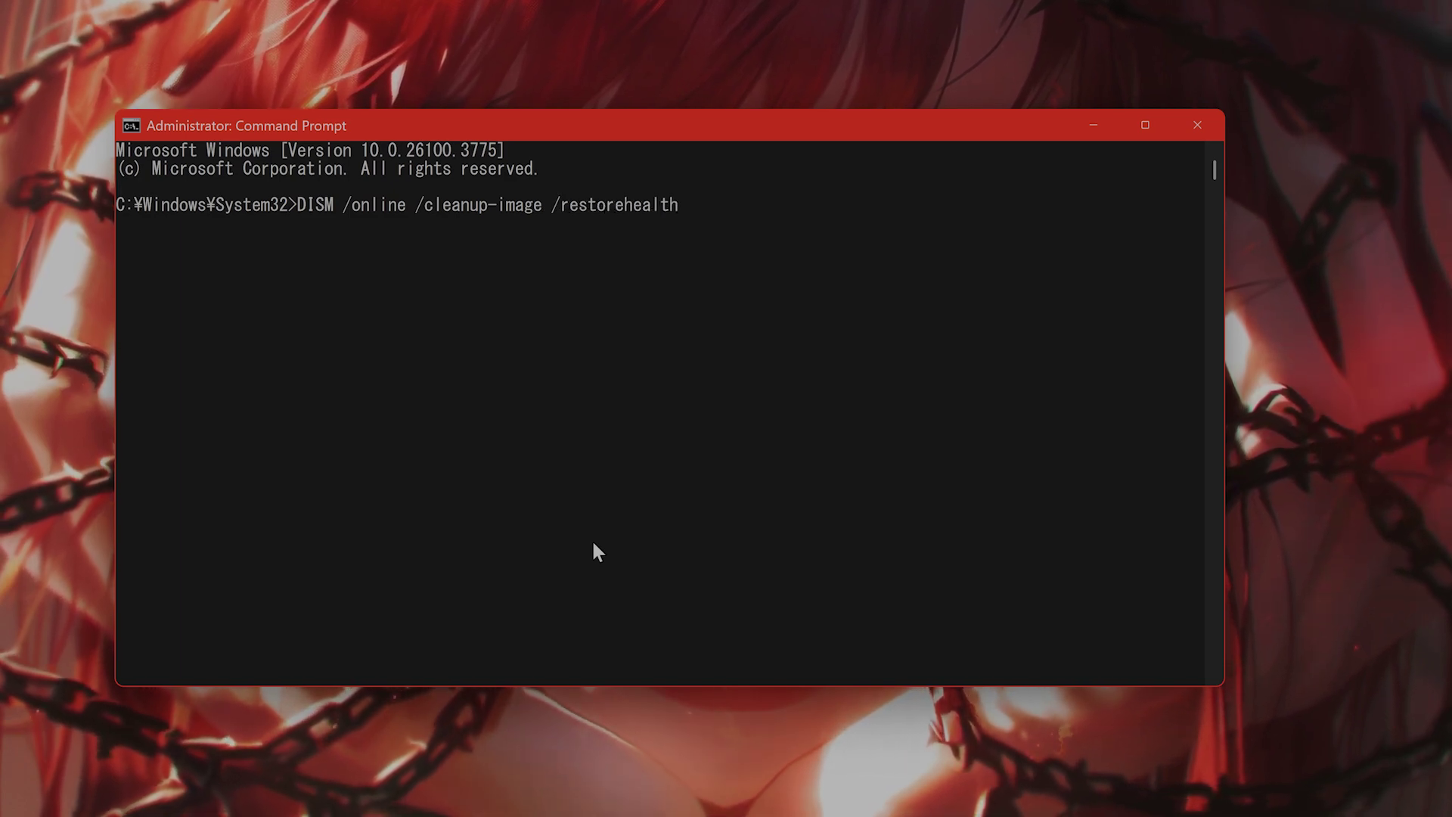
key("Return")
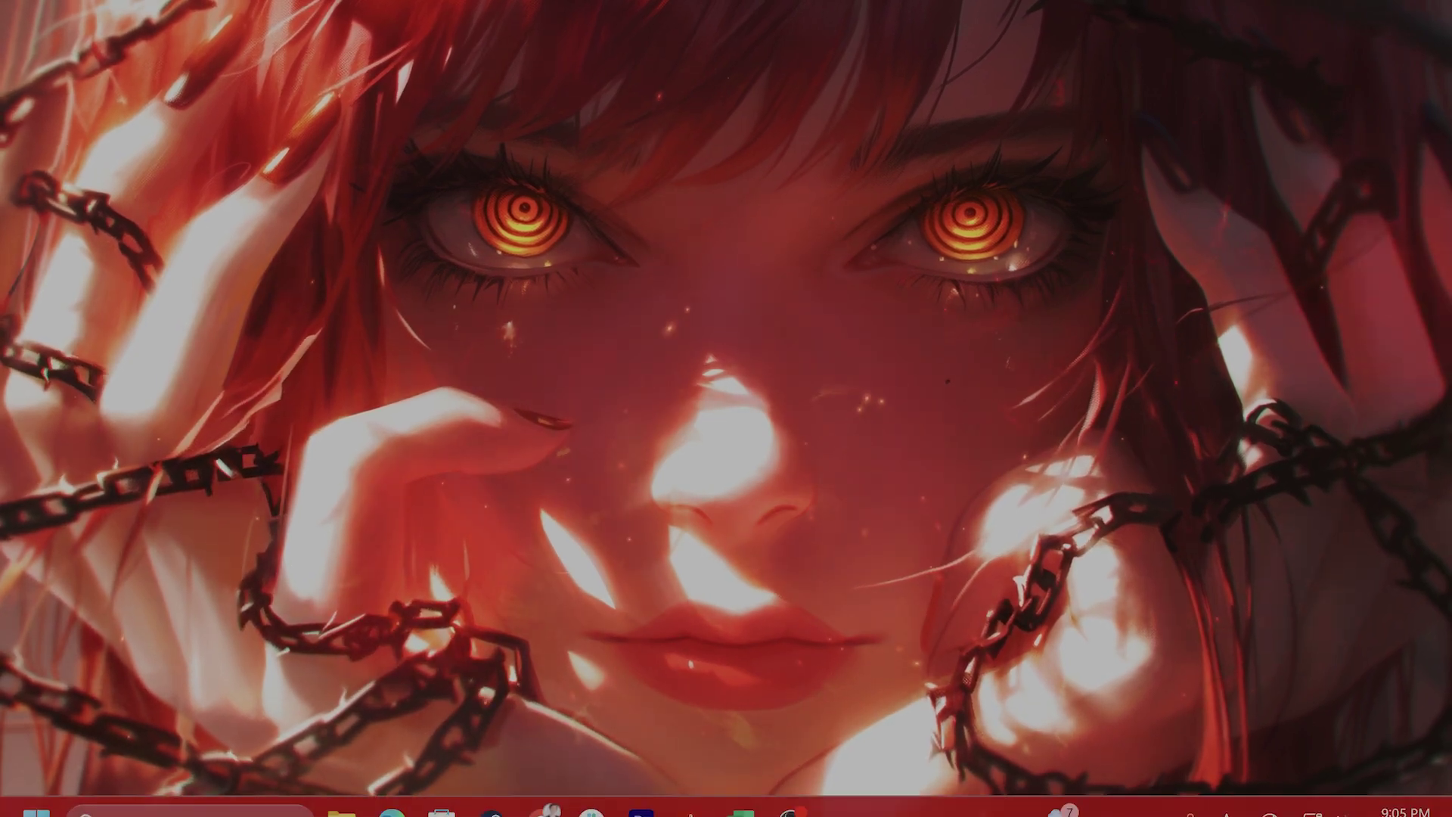
Open Settings > System > Activation and expand the edition upgrade and activation state sections
left_click(188, 787)
type("se")
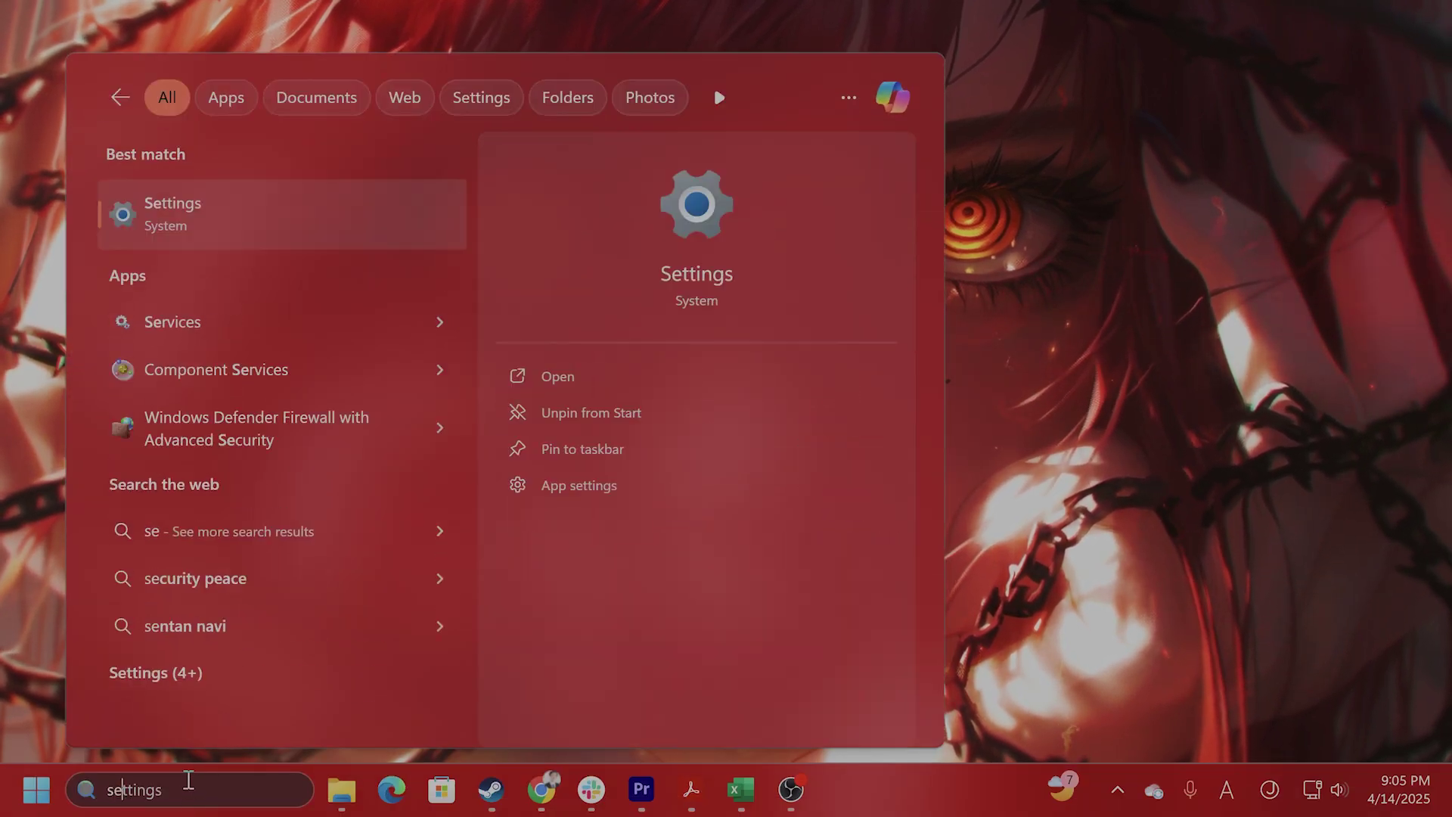
type("t")
left_click(325, 238)
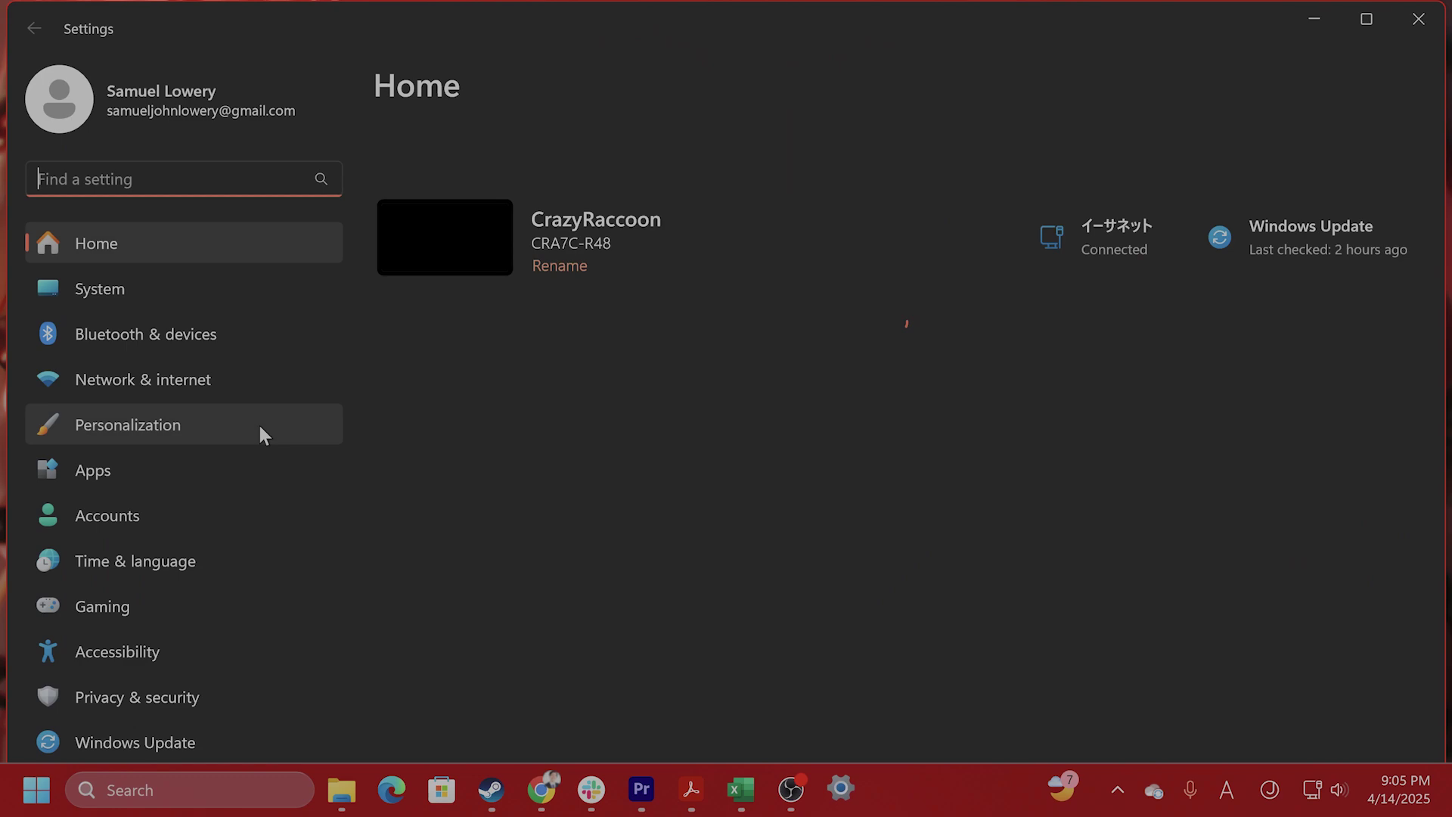
left_click(162, 287)
scroll(680, 529, "down", 5)
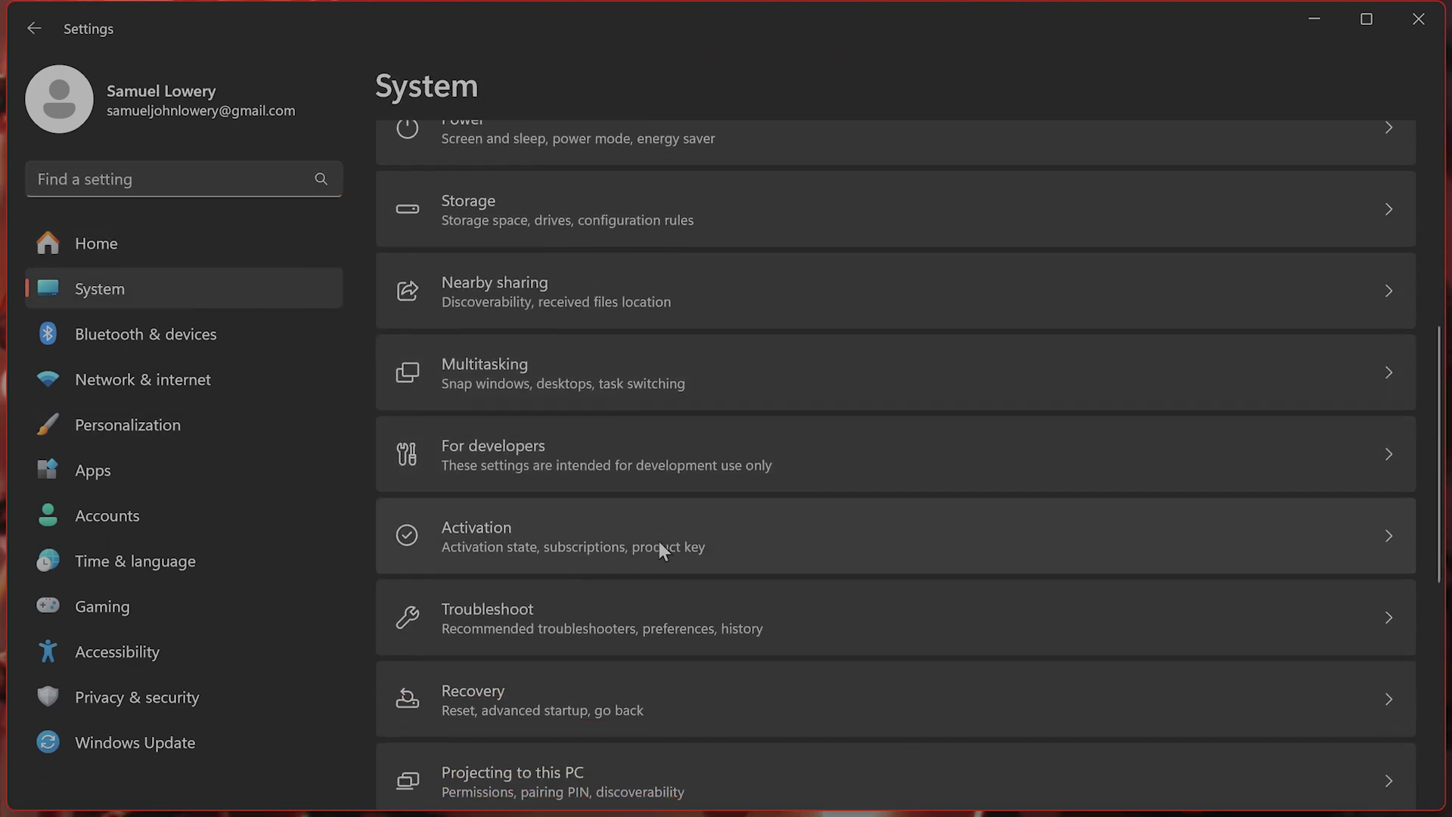
left_click(637, 525)
left_click(1370, 360)
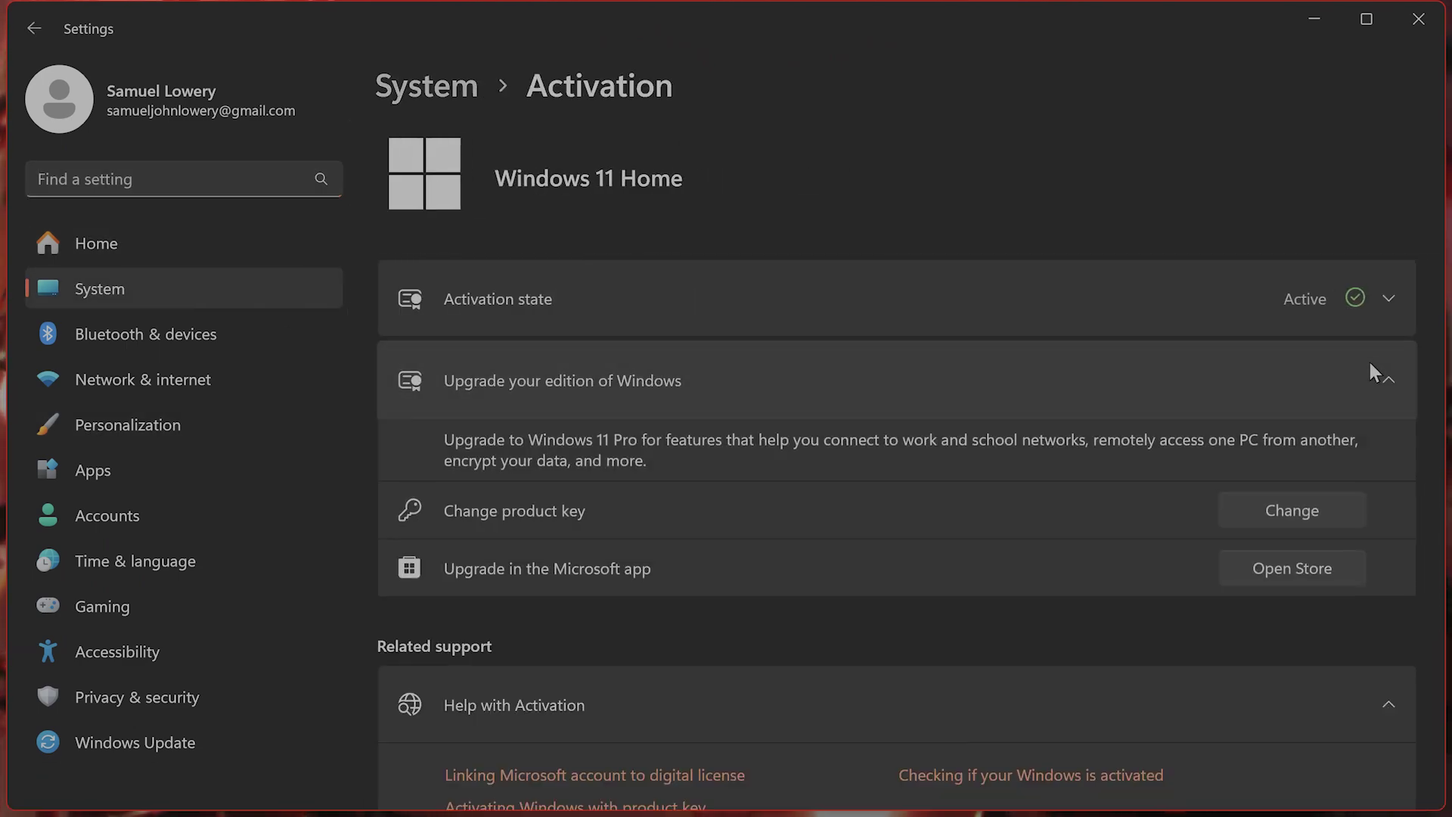
left_click(1387, 301)
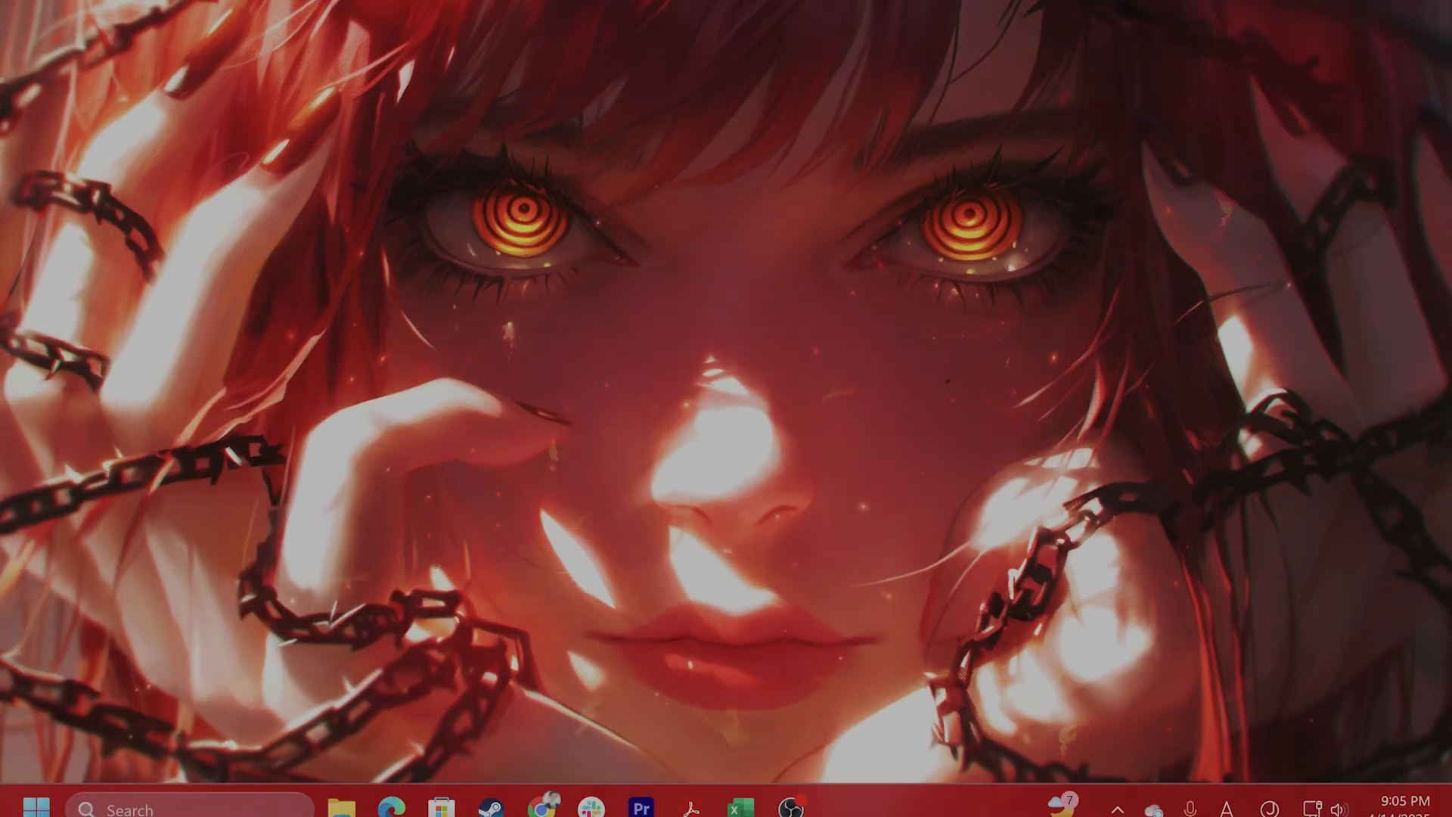
Open an administrator Command Prompt from a 'cmd' search and type slmgr /rearm unrun
left_click(206, 789)
type("cmd")
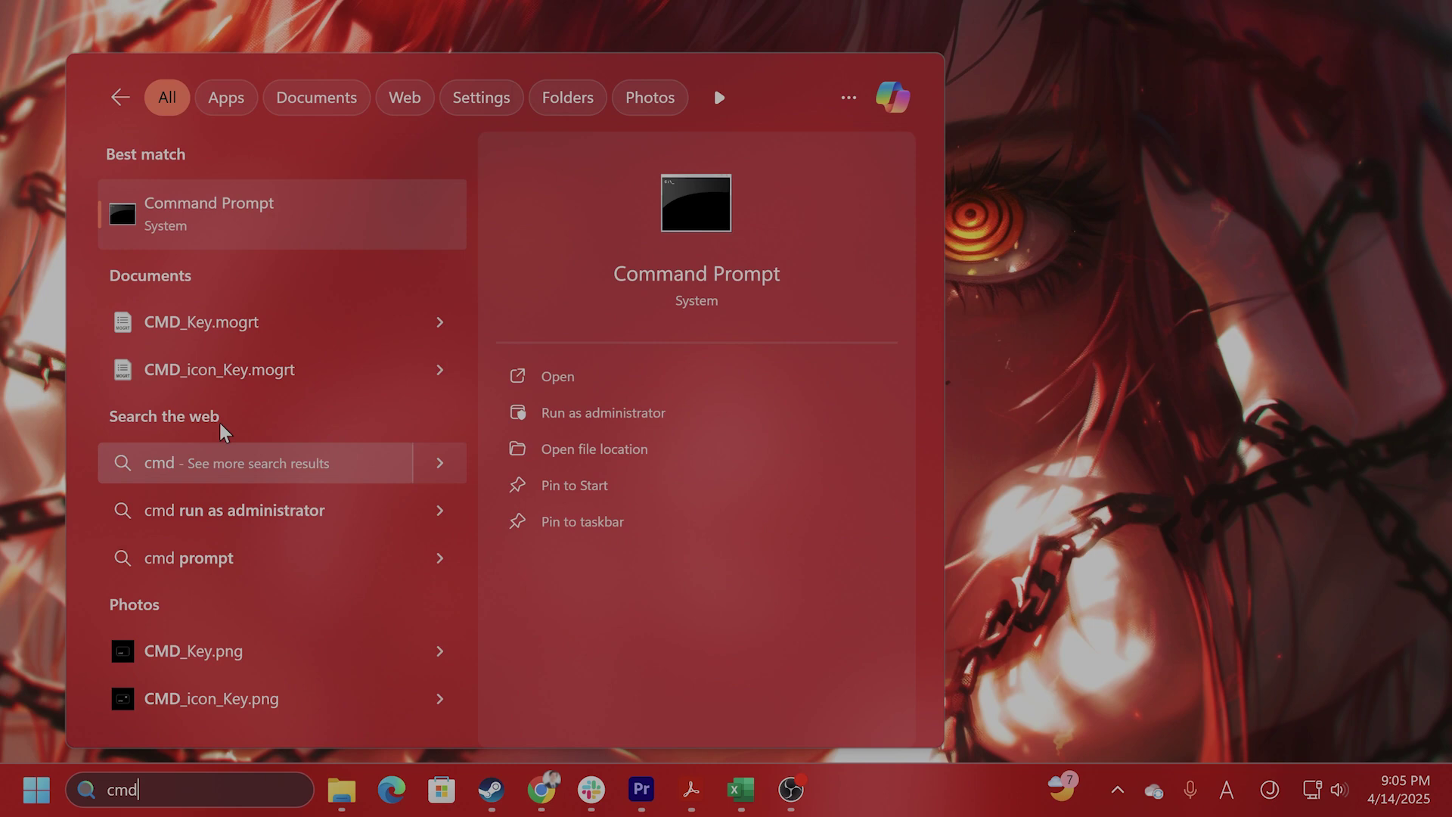
key("Escape")
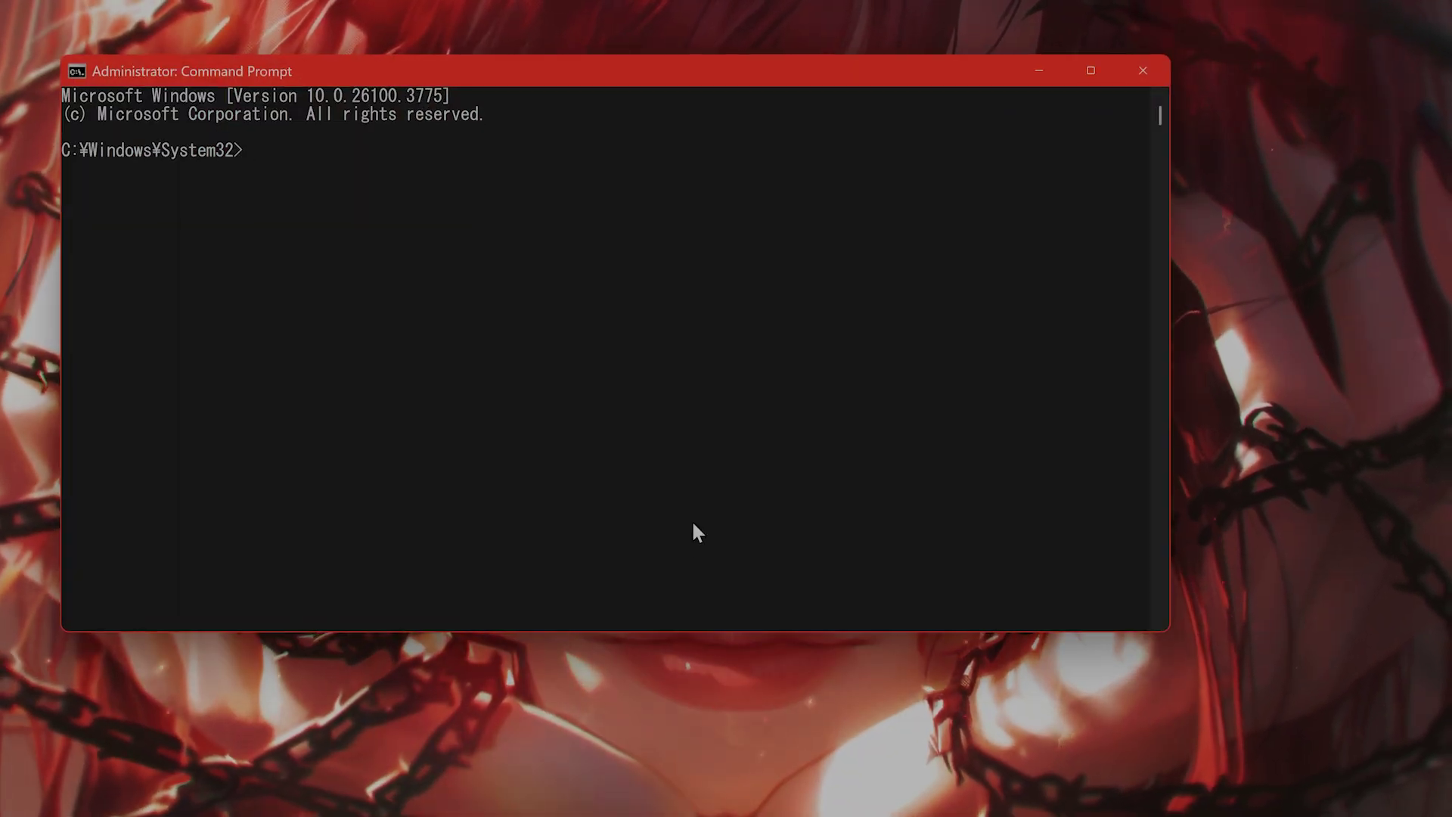
type("slmgr /re")
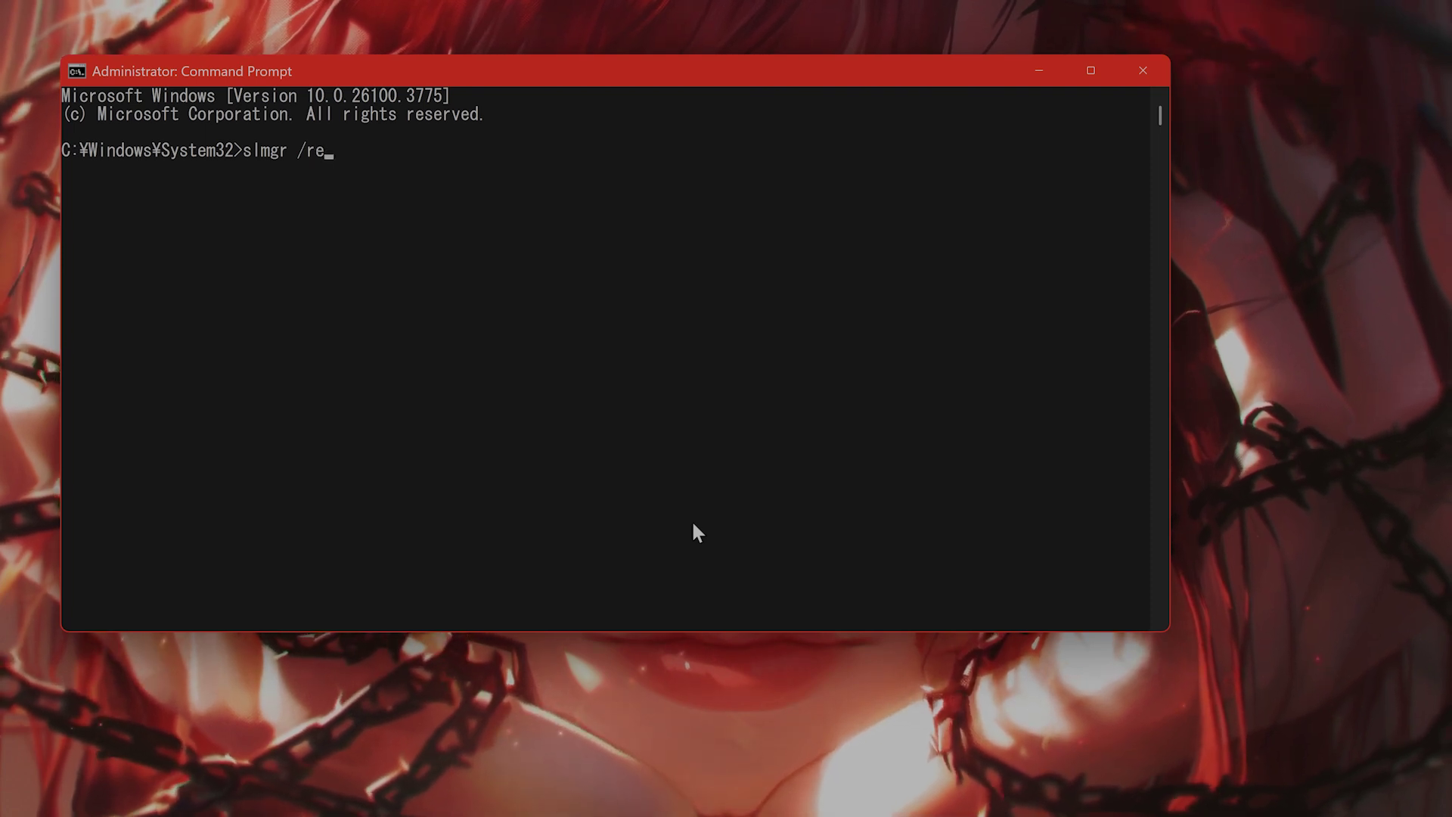
type("arm")
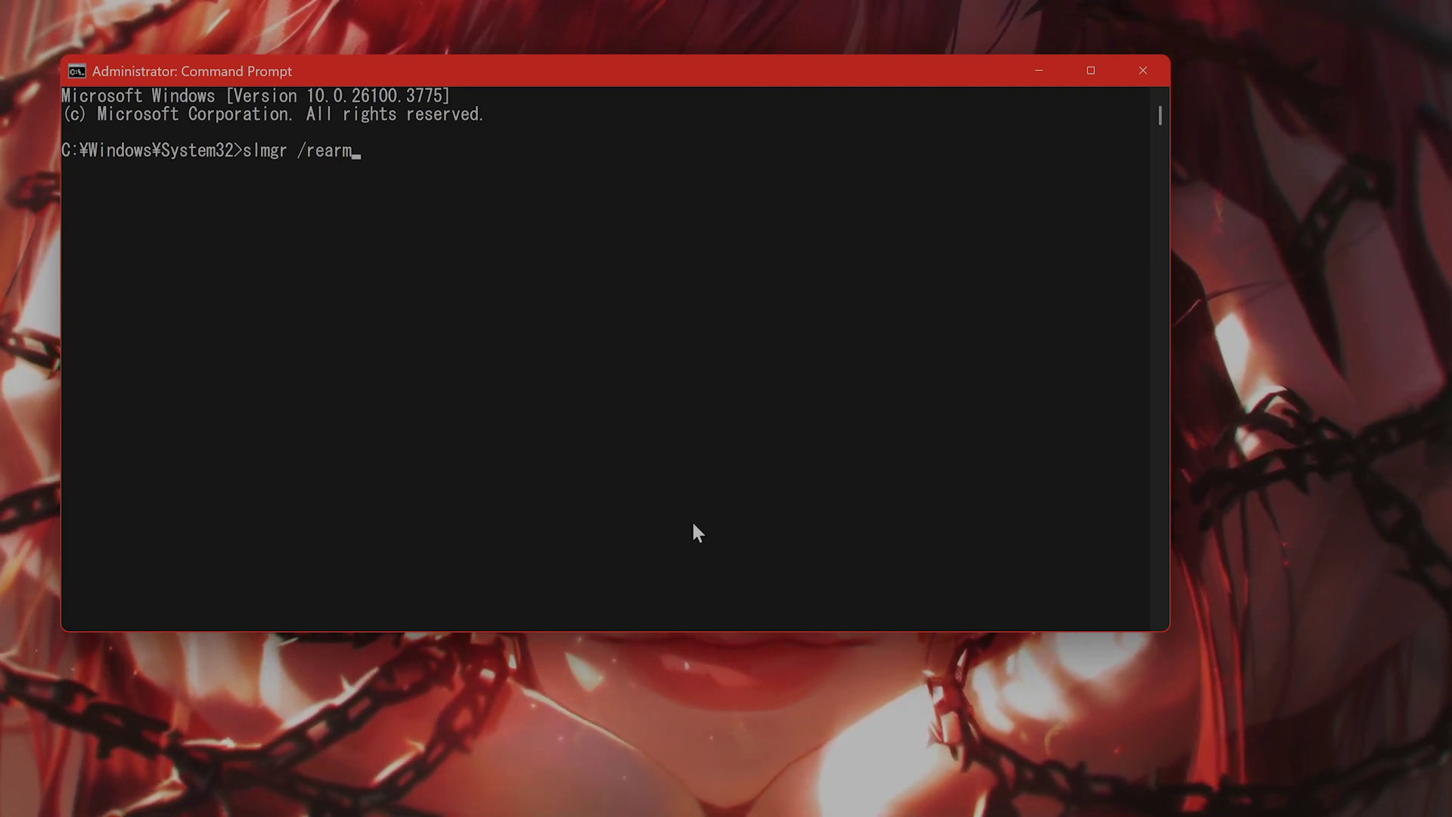